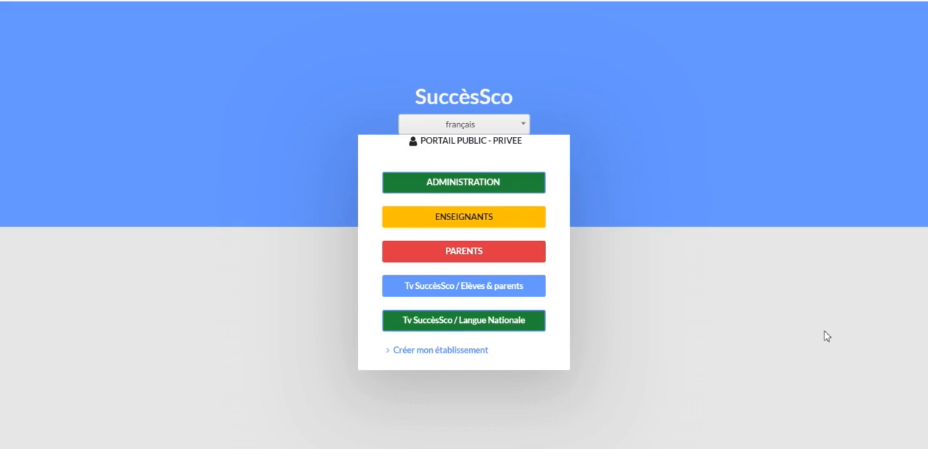
# Open the administration portal and continue with the establishment 002 - LE REVELATEUR SECONDAIRE.
pyautogui.click(499, 182)
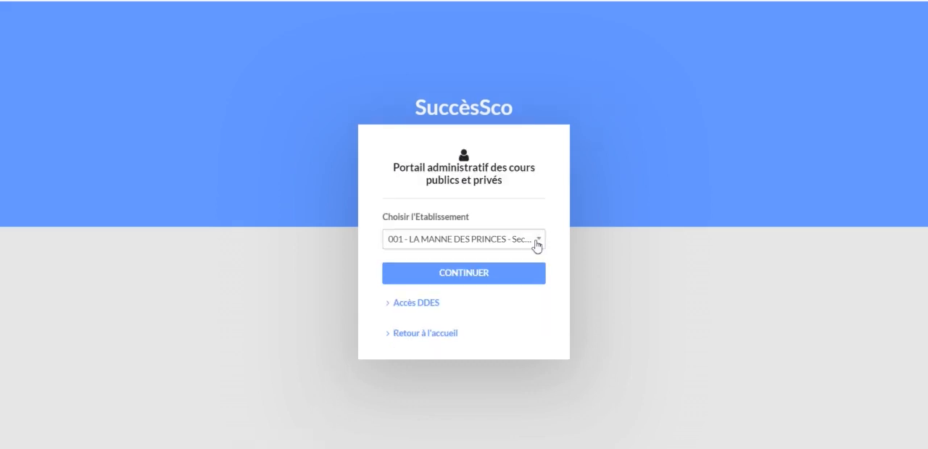
pyautogui.click(540, 240)
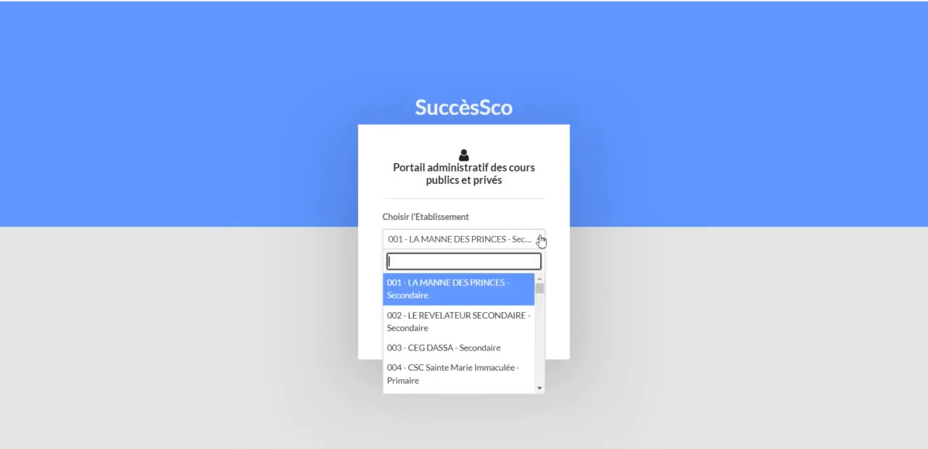
pyautogui.click(461, 317)
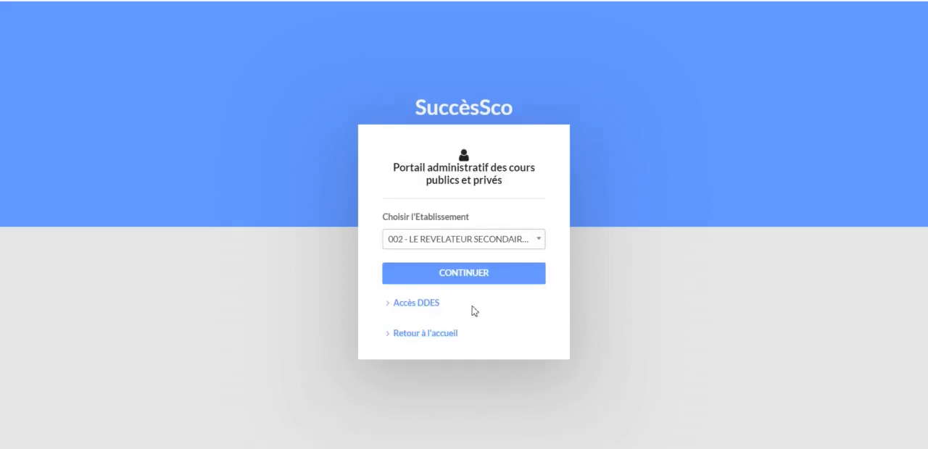
pyautogui.click(526, 280)
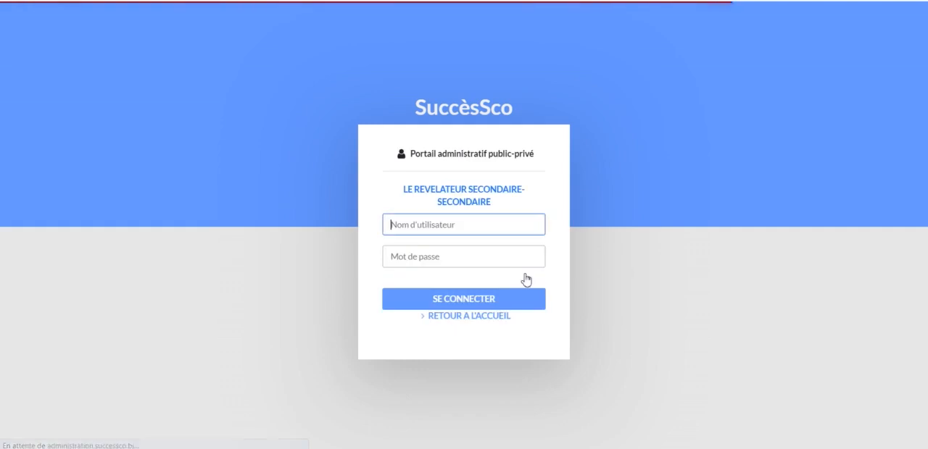
# Sign in to the school's administrative portal with the username Admin and the account password.
pyautogui.click(464, 221)
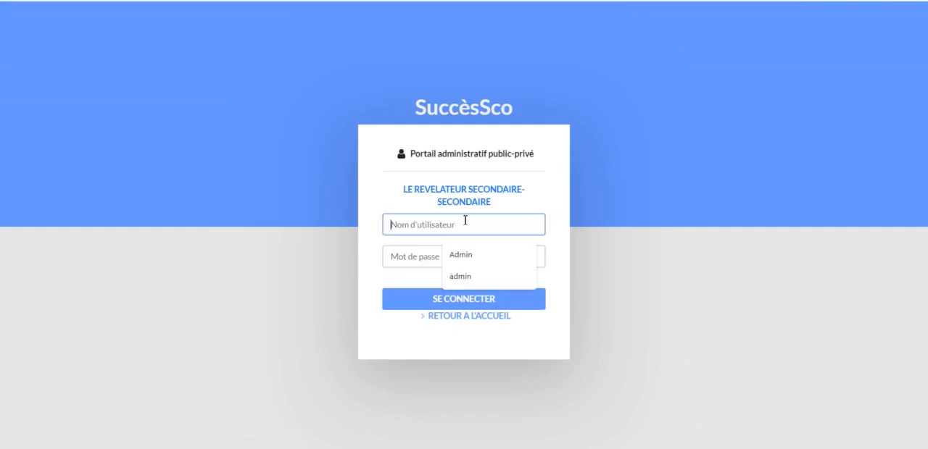
pyautogui.click(478, 259)
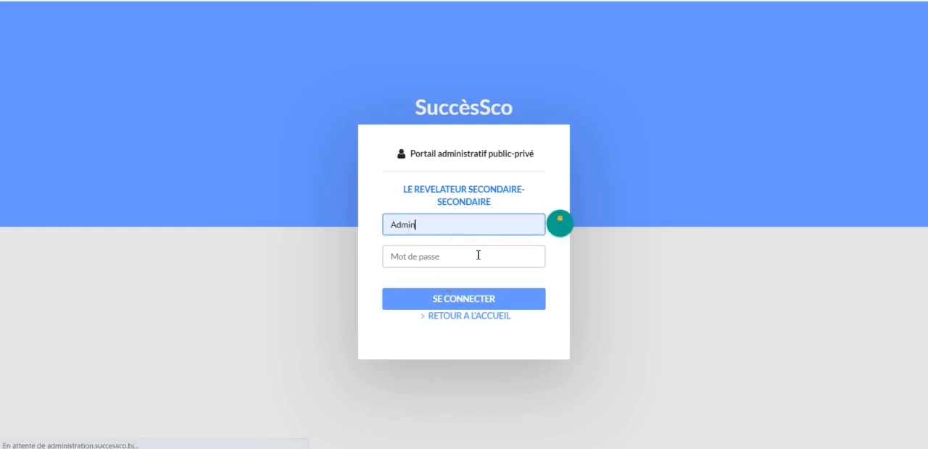
pyautogui.click(476, 261)
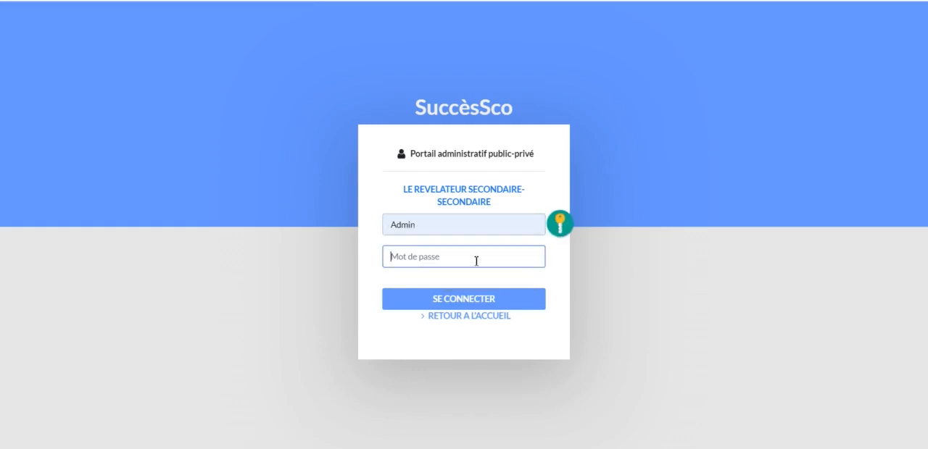
pyautogui.write('••••••••')
pyautogui.click(516, 307)
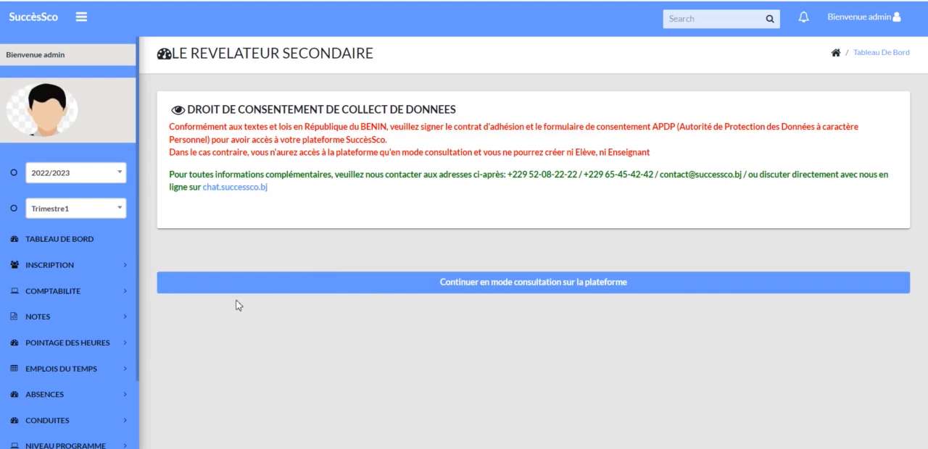
# Go to the student list in the Inscription section and bring up the form for enrolling a student.
pyautogui.click(53, 267)
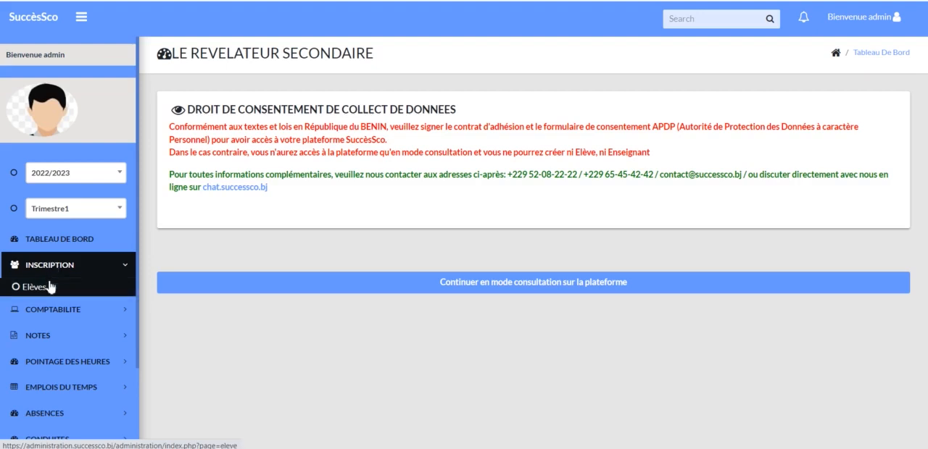
pyautogui.click(47, 287)
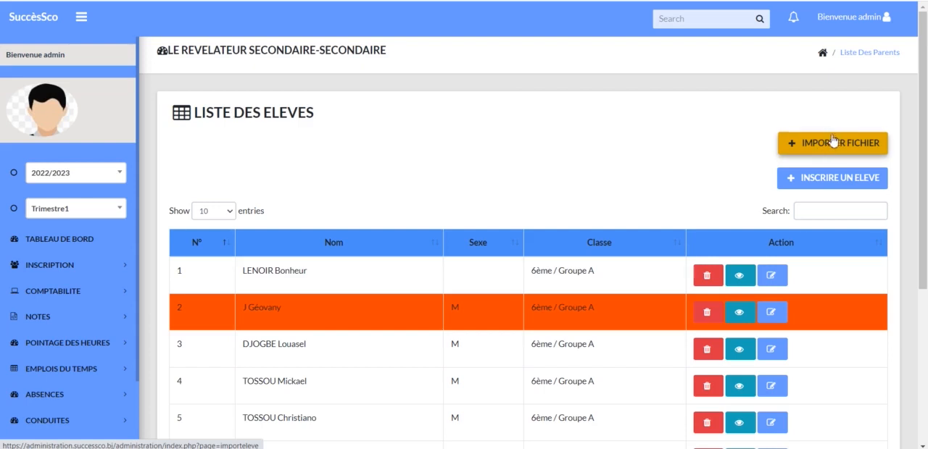
pyautogui.click(855, 178)
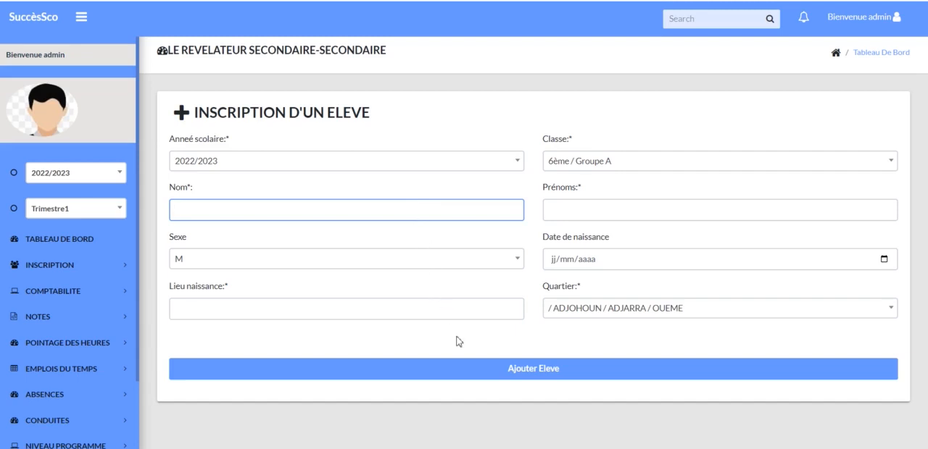
pyautogui.click(583, 371)
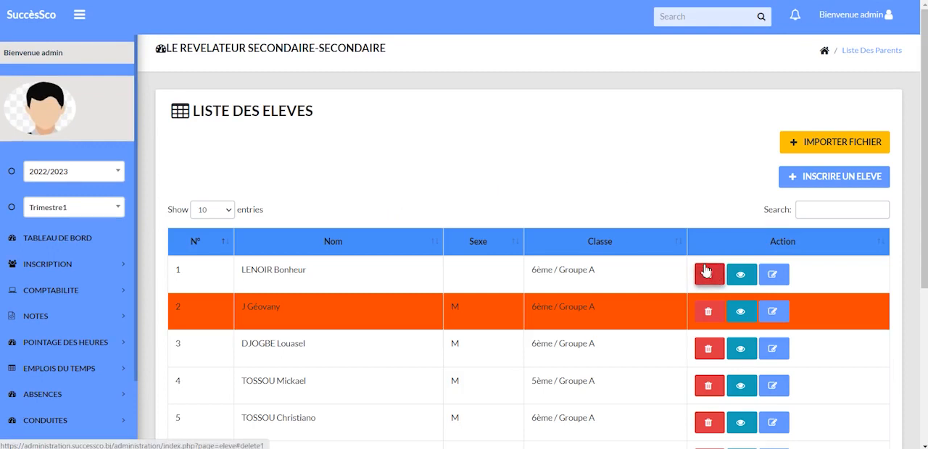
# Review the first listed student's information sheet, including the parents' and student's login details, and return to the student list.
pyautogui.click(742, 274)
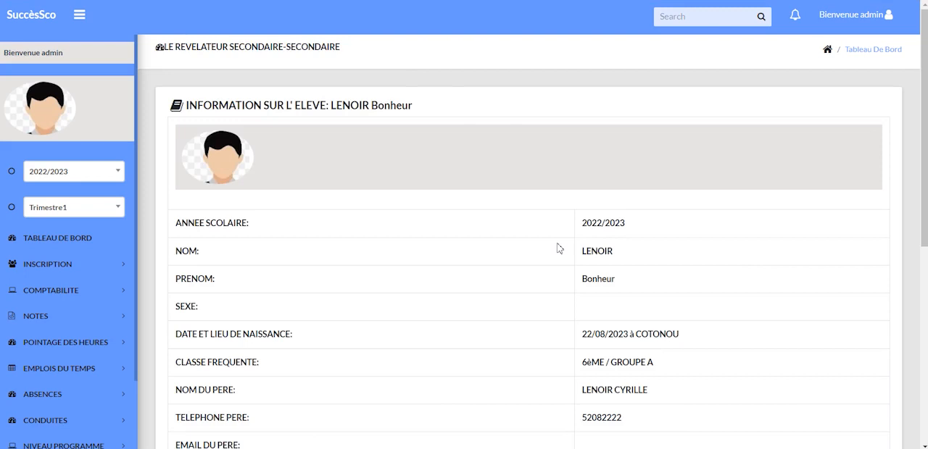
pyautogui.scroll(-1, 558, 249)
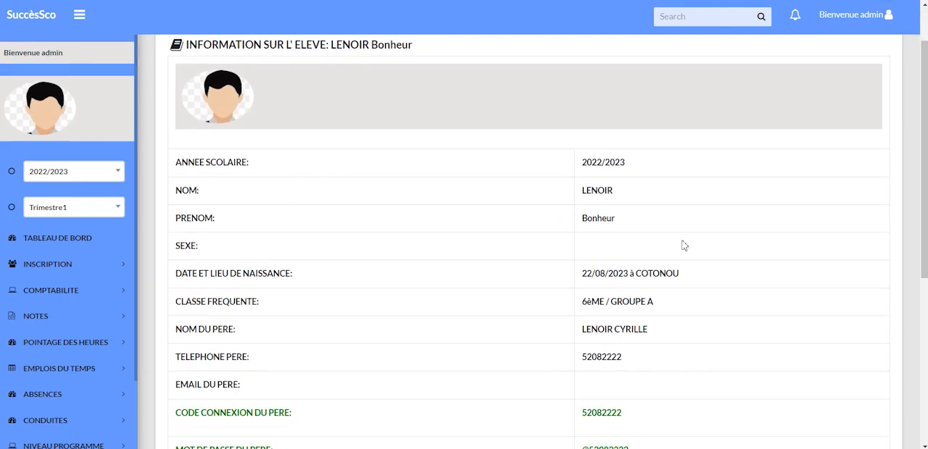
pyautogui.scroll(-1, 391, 295)
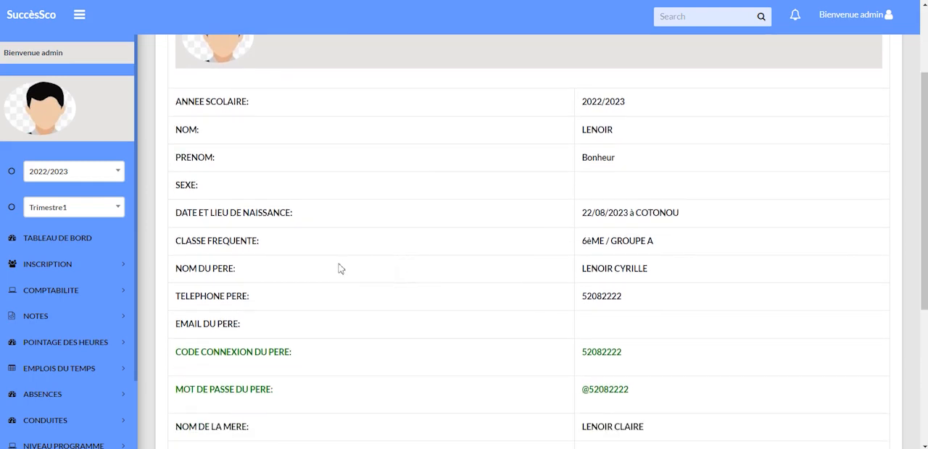
pyautogui.scroll(-2, 339, 269)
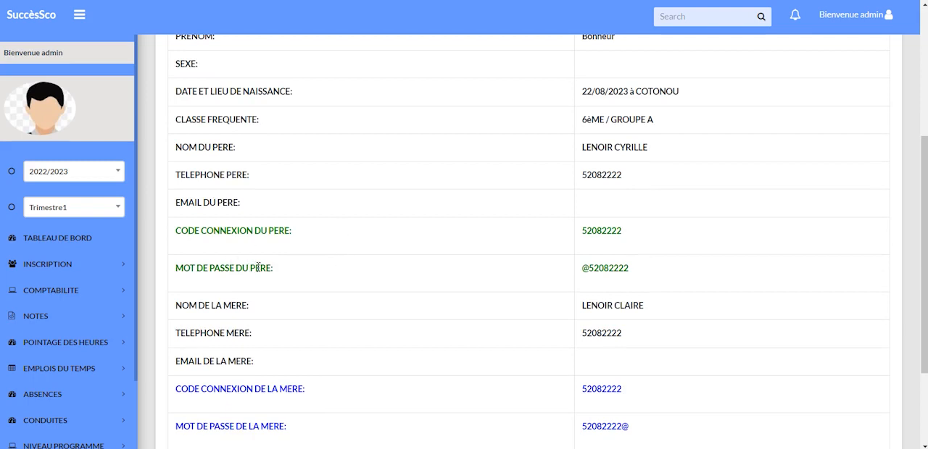
pyautogui.scroll(-2, 287, 268)
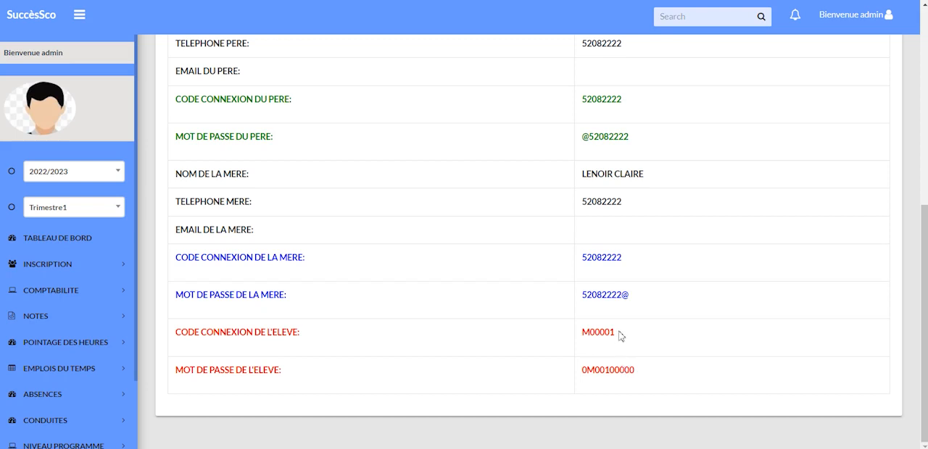
pyautogui.hotkey('alt', 'Left')
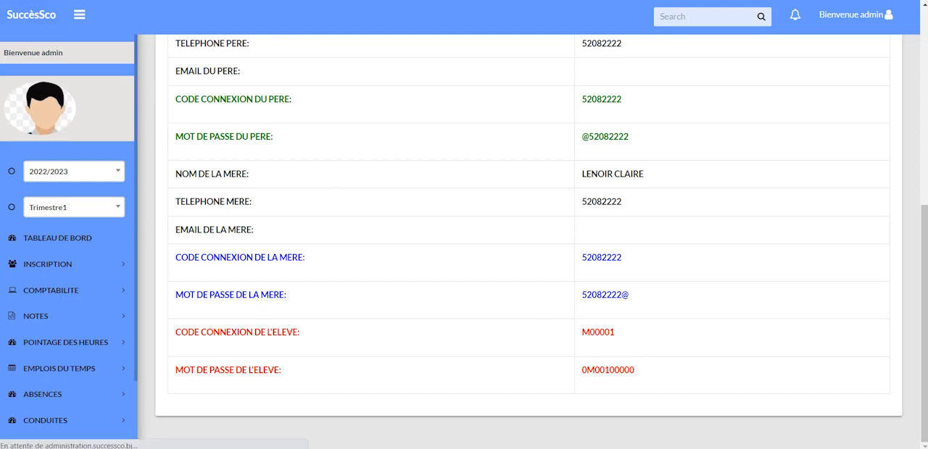
# Block the first listed student by setting Bloquez l'élève to Oui in the student's record and save the modification.
pyautogui.scroll(-1, 469, 163)
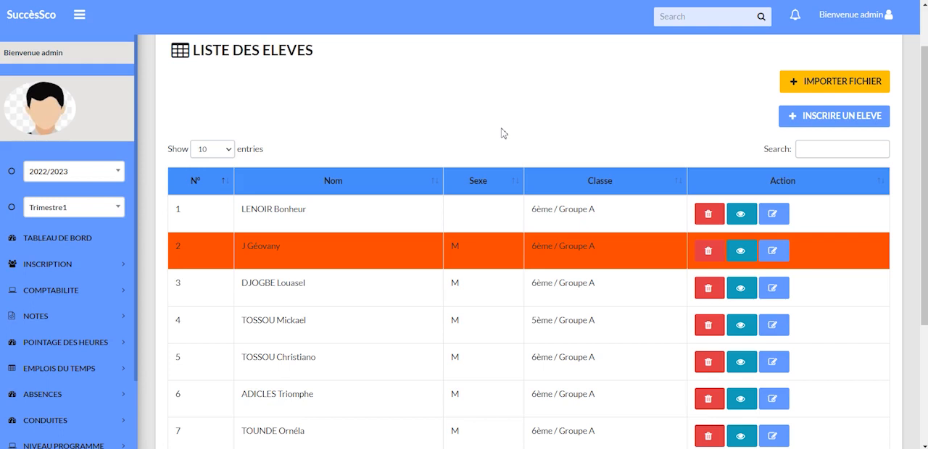
pyautogui.click(776, 216)
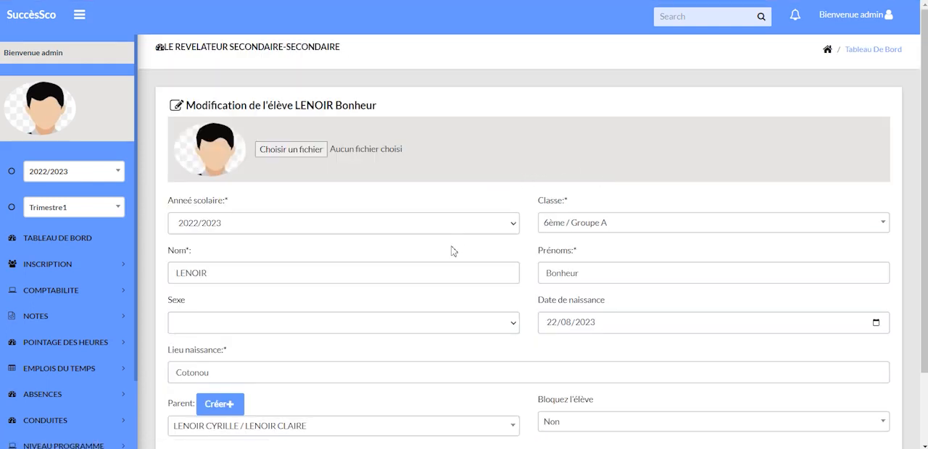
pyautogui.scroll(-3, 453, 252)
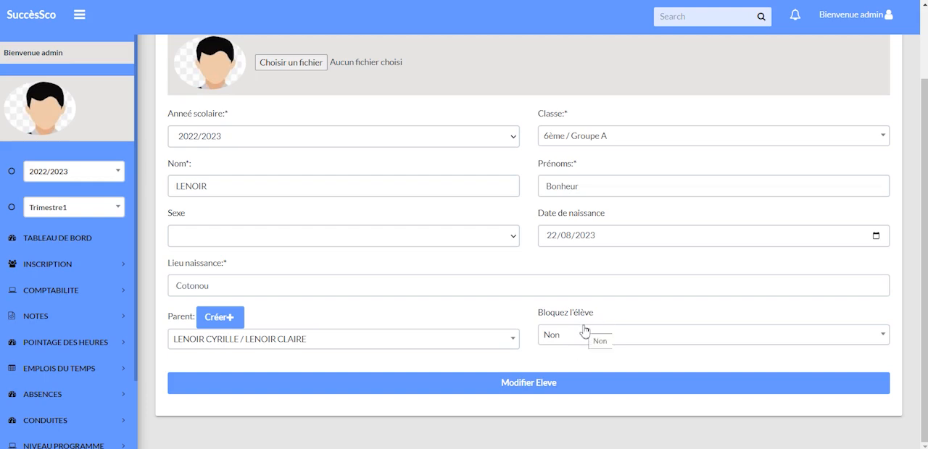
pyautogui.click(882, 338)
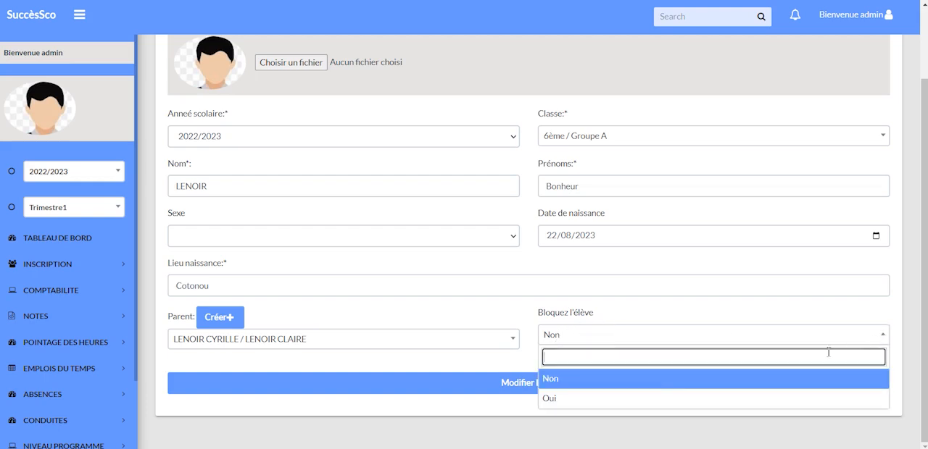
pyautogui.click(564, 399)
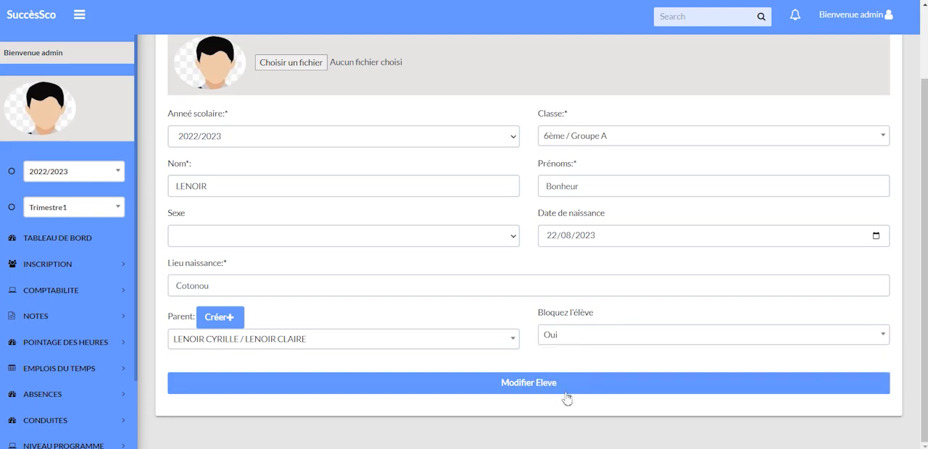
pyautogui.click(525, 387)
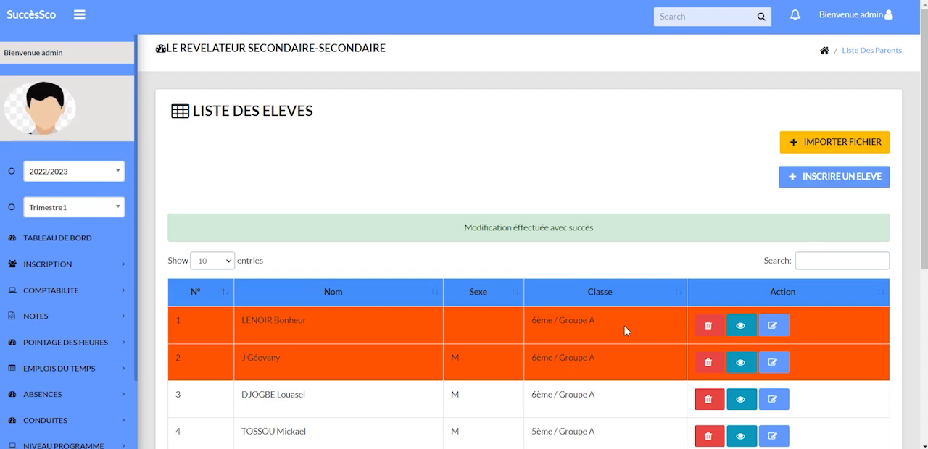
# Unblock the first listed student by setting Bloquez l'élève back to Non and save the record.
pyautogui.click(773, 326)
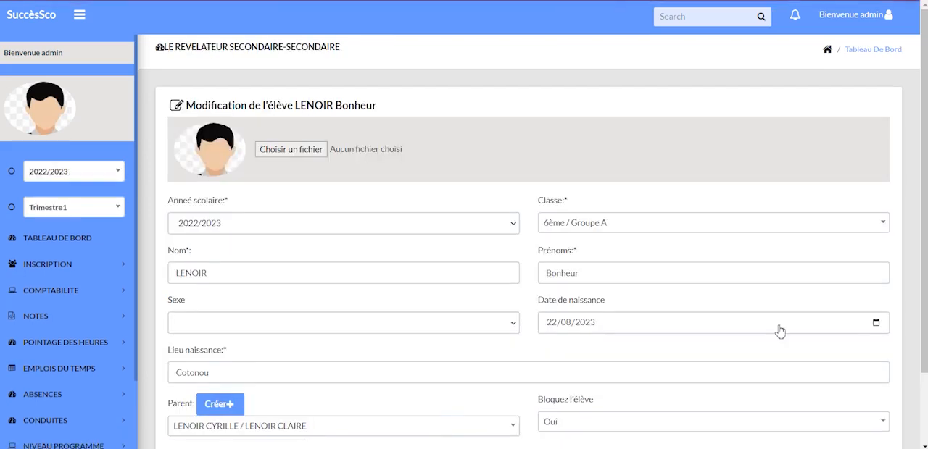
pyautogui.scroll(-2, 779, 331)
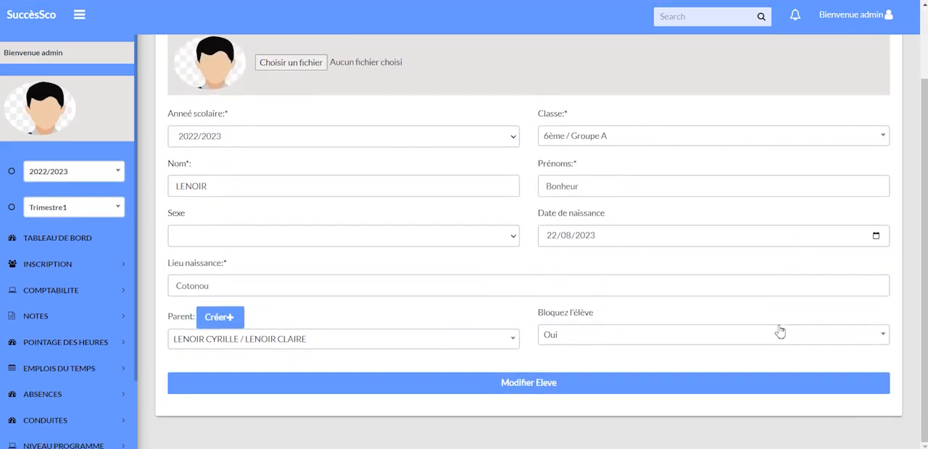
pyautogui.click(883, 336)
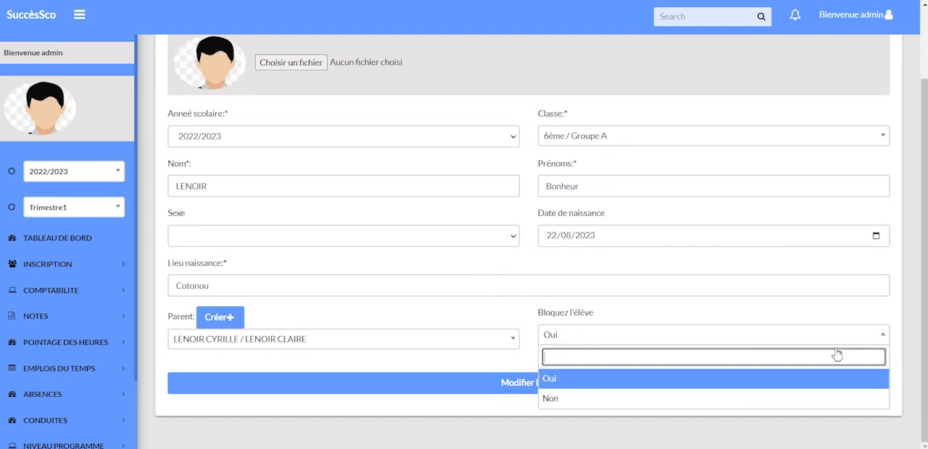
pyautogui.click(554, 399)
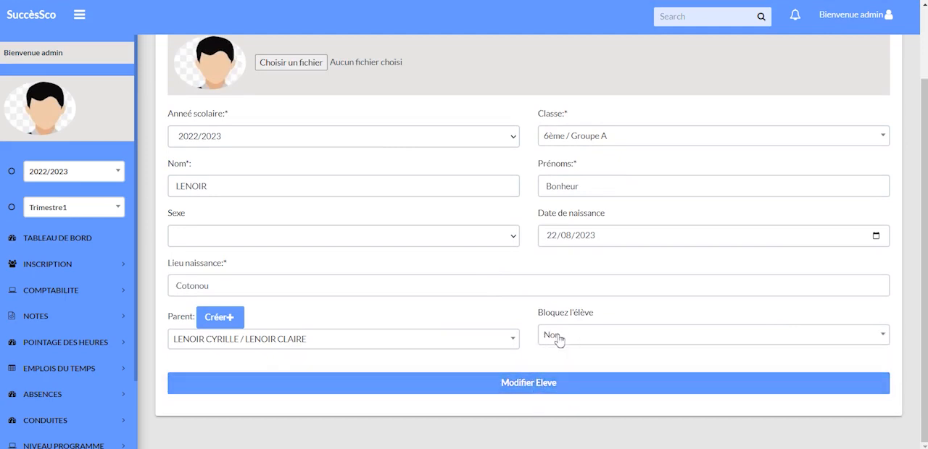
pyautogui.click(539, 386)
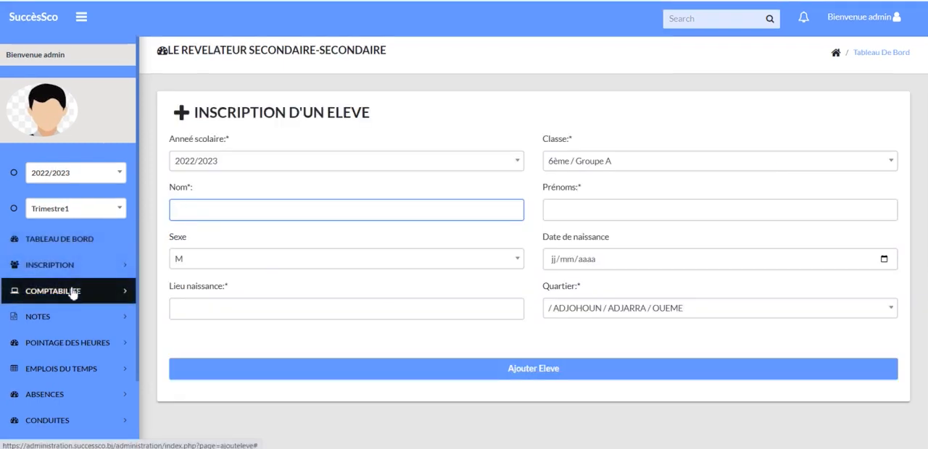
# Open the Versements list in the Comptabilité section and start a new payment.
pyautogui.click(73, 293)
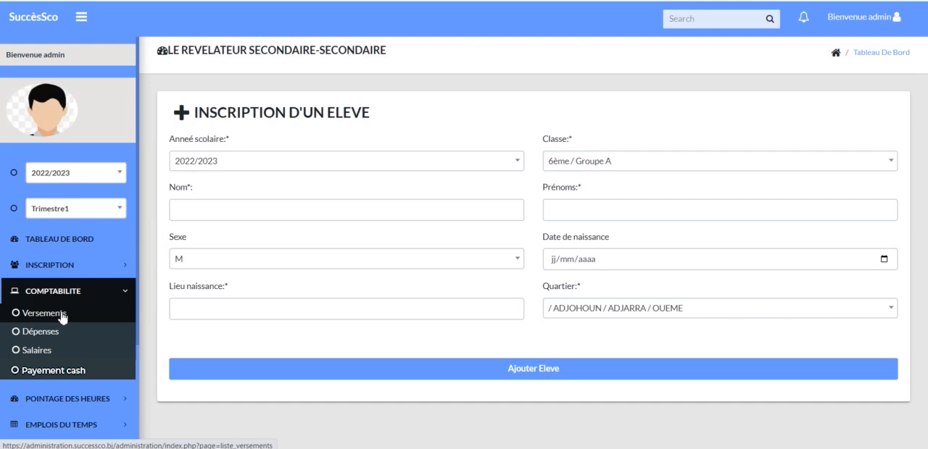
pyautogui.click(62, 316)
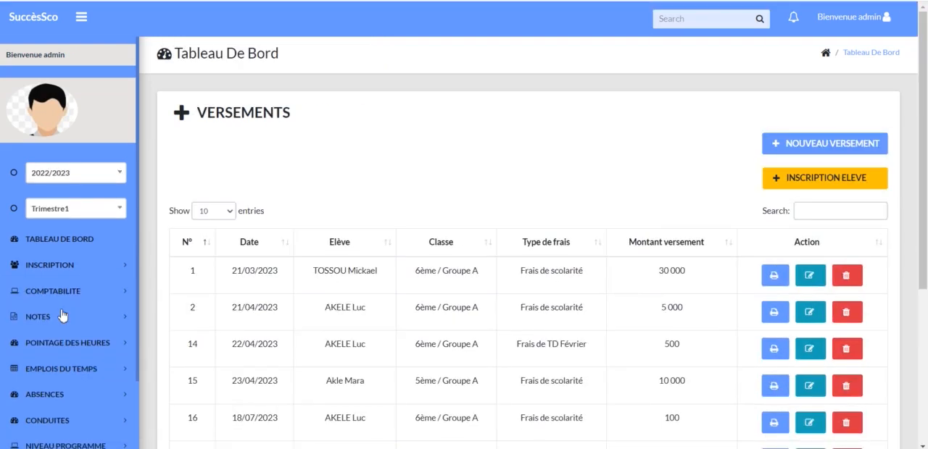
pyautogui.click(834, 145)
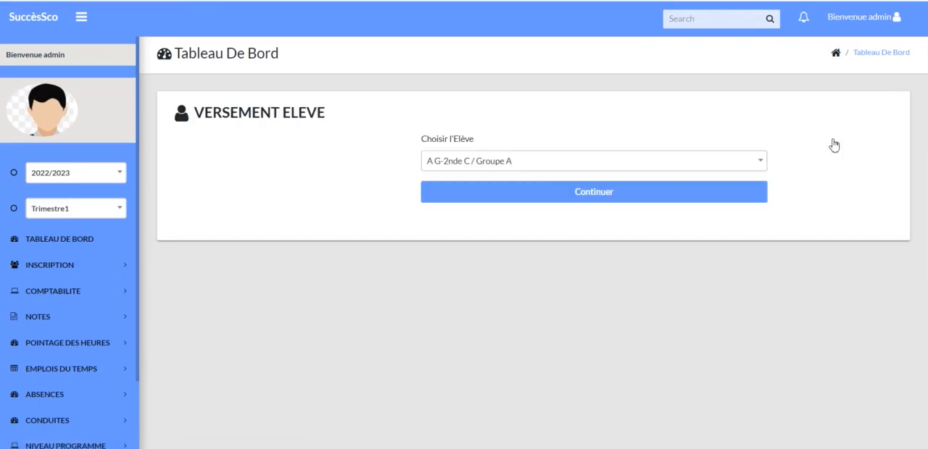
# Find the 6ème / Groupe A student by surname as the payer and continue to the school fee selection.
pyautogui.click(670, 166)
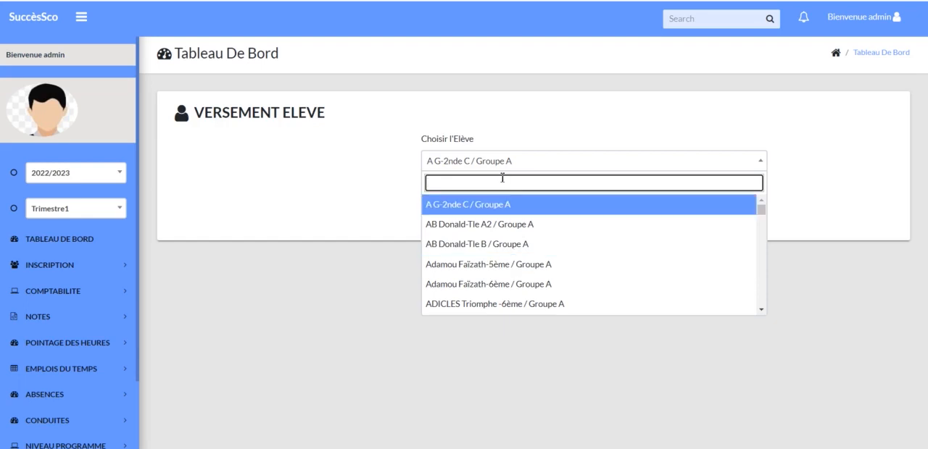
pyautogui.write('leno')
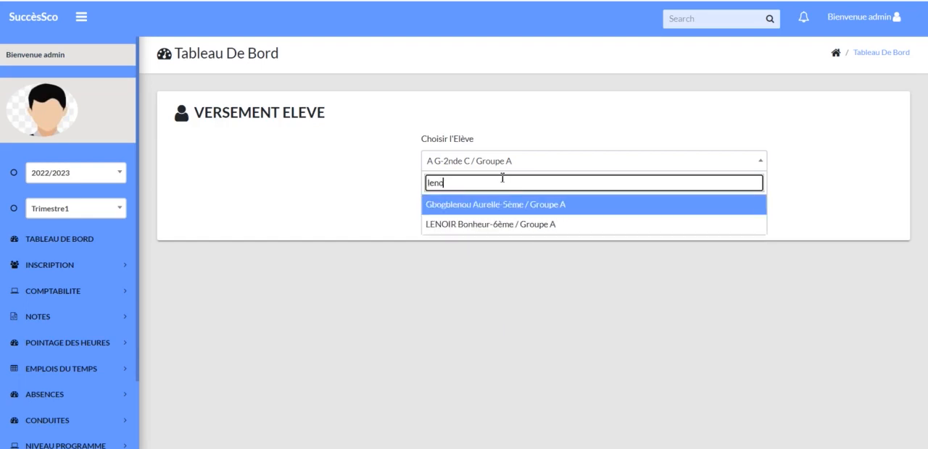
pyautogui.write('ir')
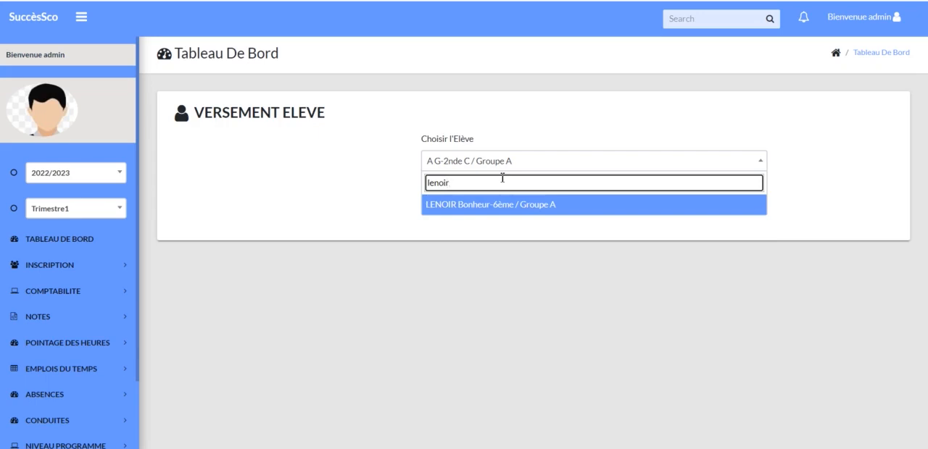
pyautogui.click(498, 208)
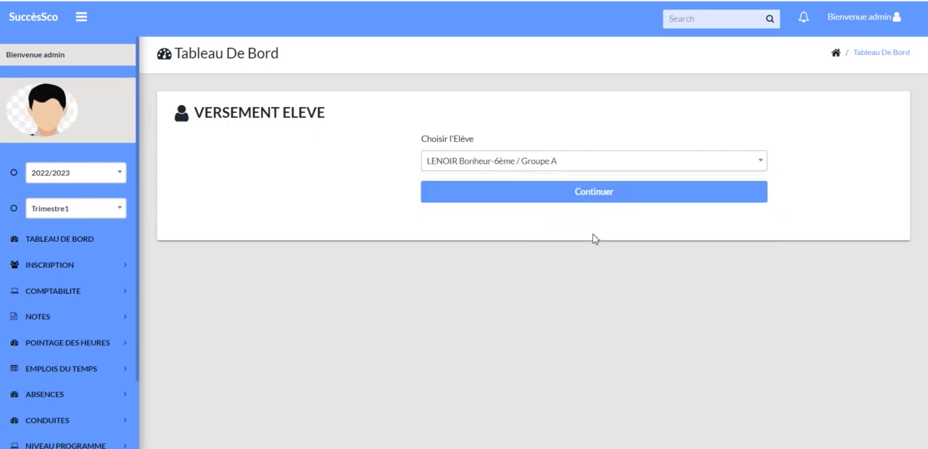
pyautogui.click(635, 200)
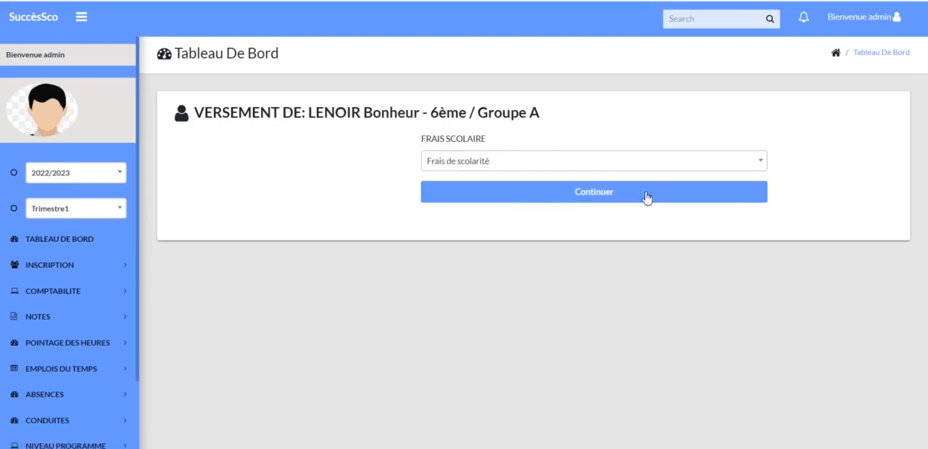
# Choose Frais de scolarité as the school fee, enter a Reglement of 50000 and validate the payment.
pyautogui.click(726, 167)
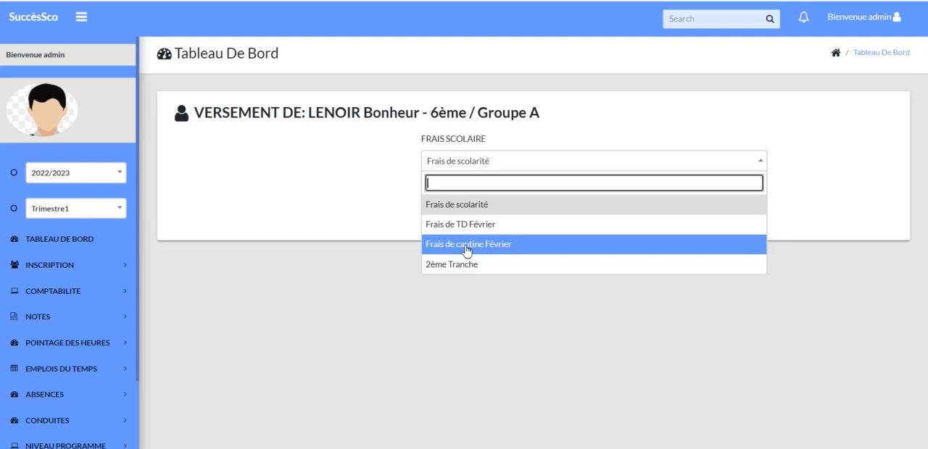
pyautogui.click(606, 200)
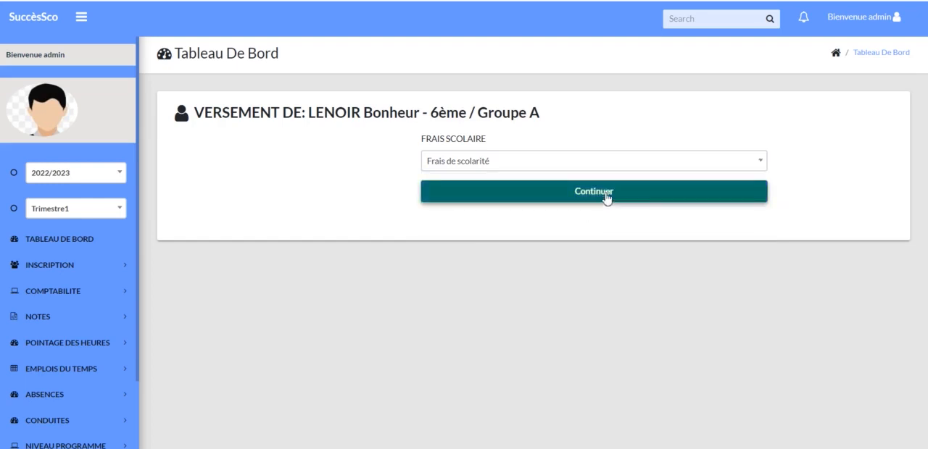
pyautogui.click(606, 192)
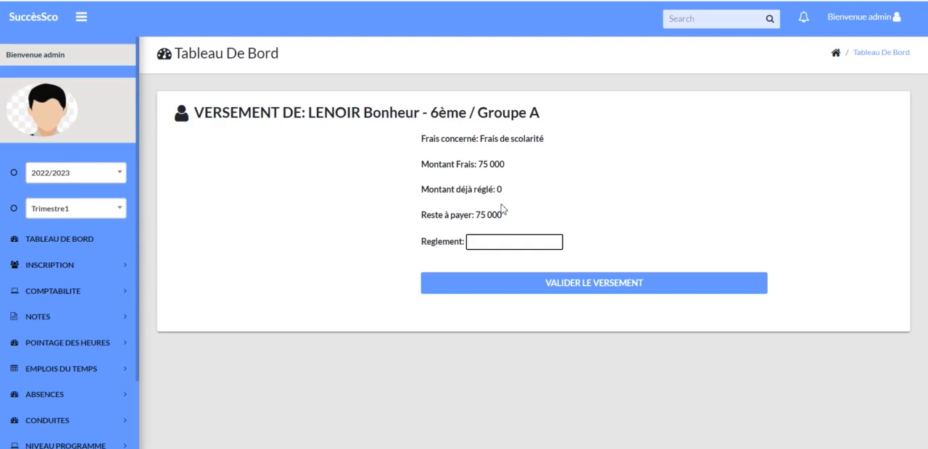
pyautogui.click(516, 241)
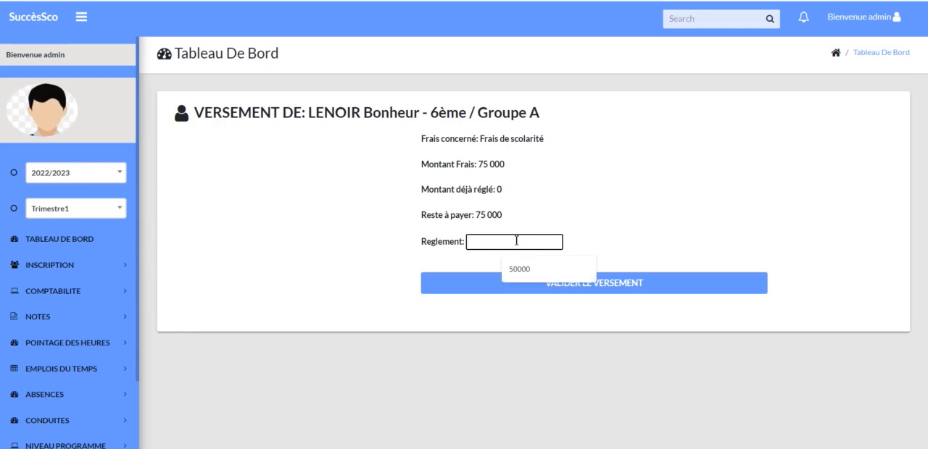
pyautogui.click(535, 269)
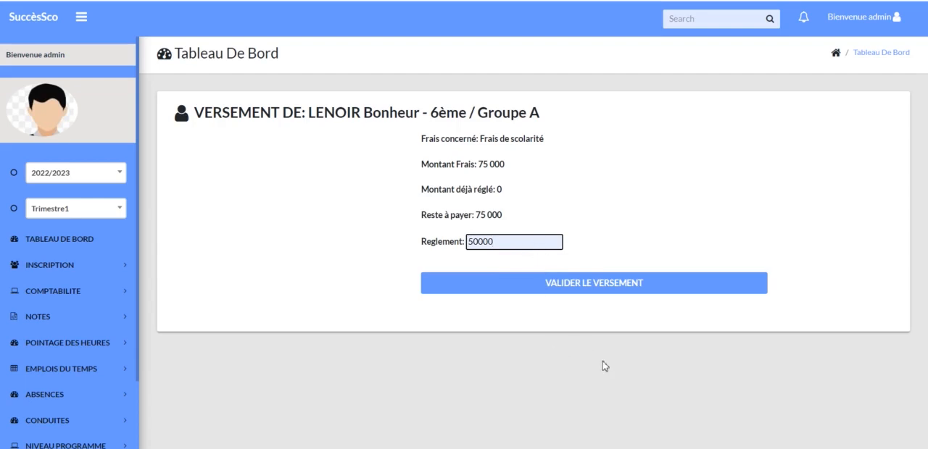
pyautogui.click(607, 290)
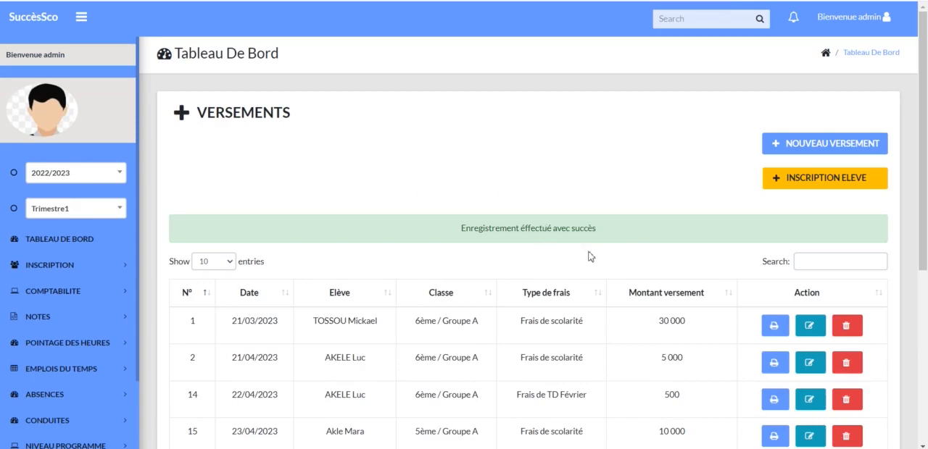
# Look through the Versements list to its second page and print the receipt of the last listed payment.
pyautogui.scroll(-5, 611, 340)
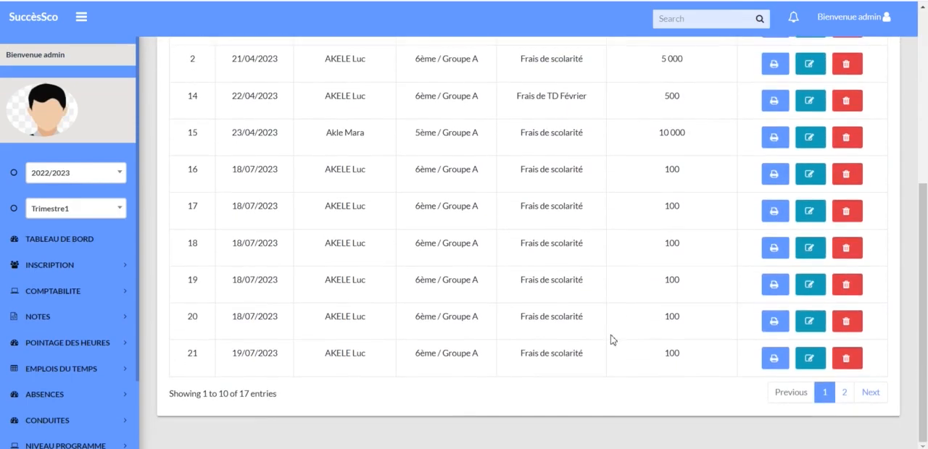
pyautogui.scroll(5, 612, 340)
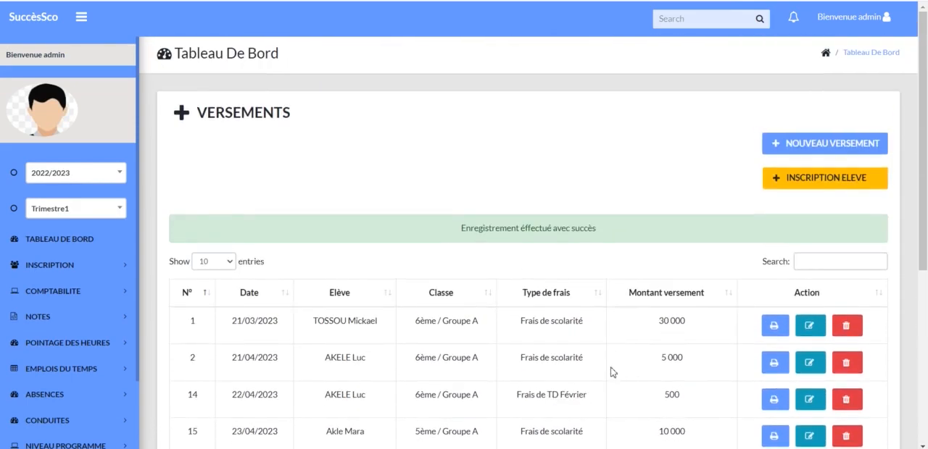
pyautogui.scroll(-3, 611, 342)
pyautogui.scroll(-1, 611, 372)
pyautogui.click(850, 394)
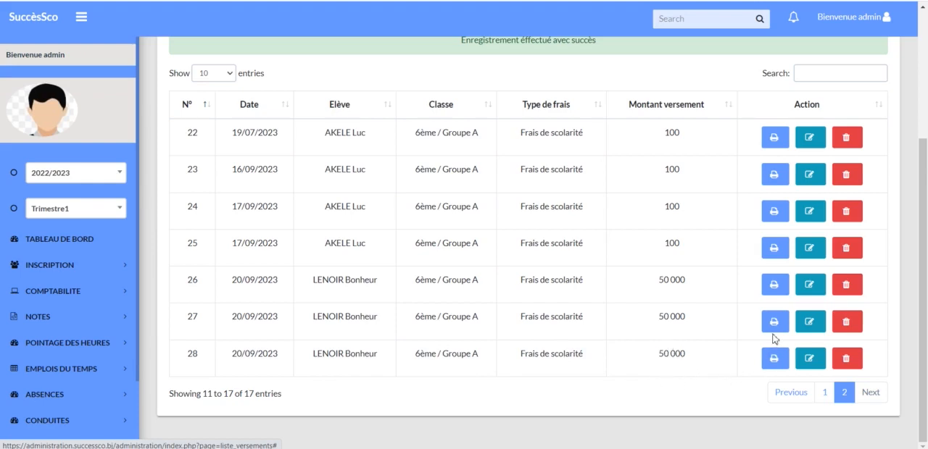
pyautogui.click(782, 356)
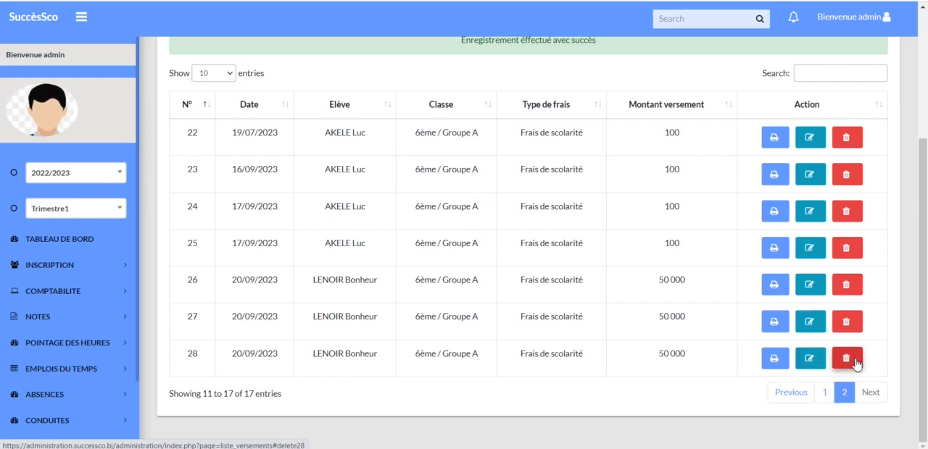
pyautogui.scroll(3, 856, 363)
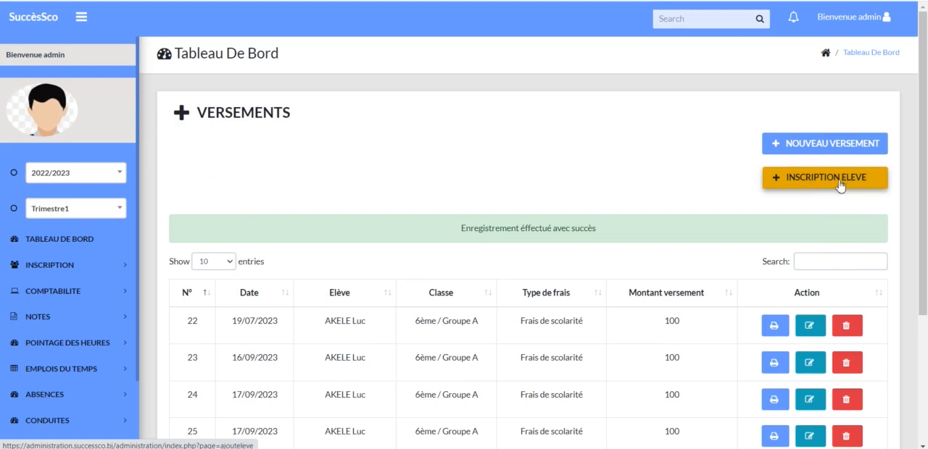
# Open the Dépenses list in the Comptabilité section and bring up the form for a new expense.
pyautogui.click(42, 292)
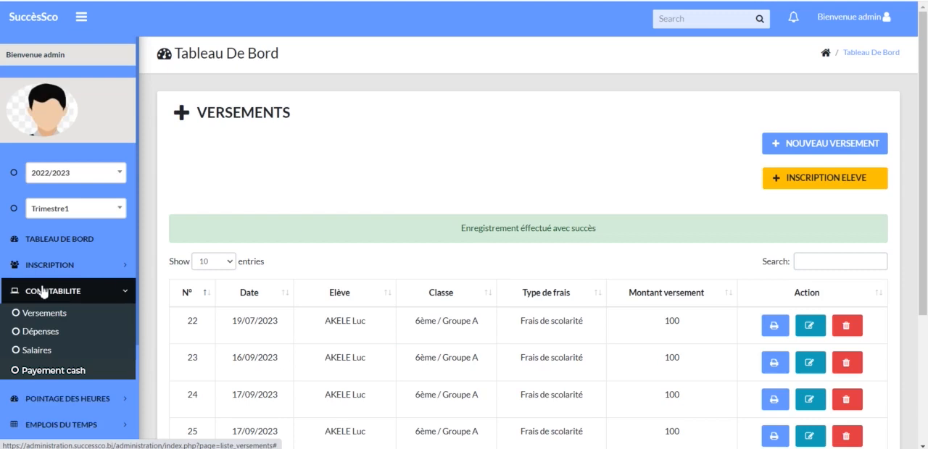
pyautogui.click(63, 333)
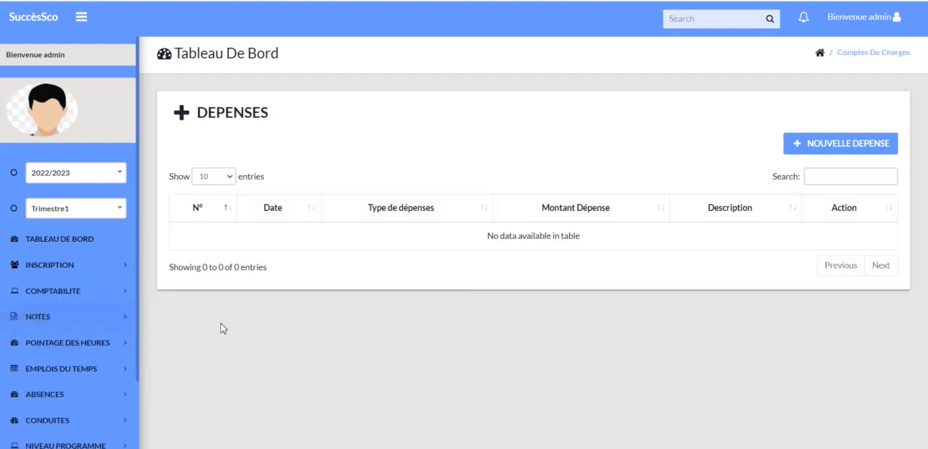
pyautogui.click(840, 148)
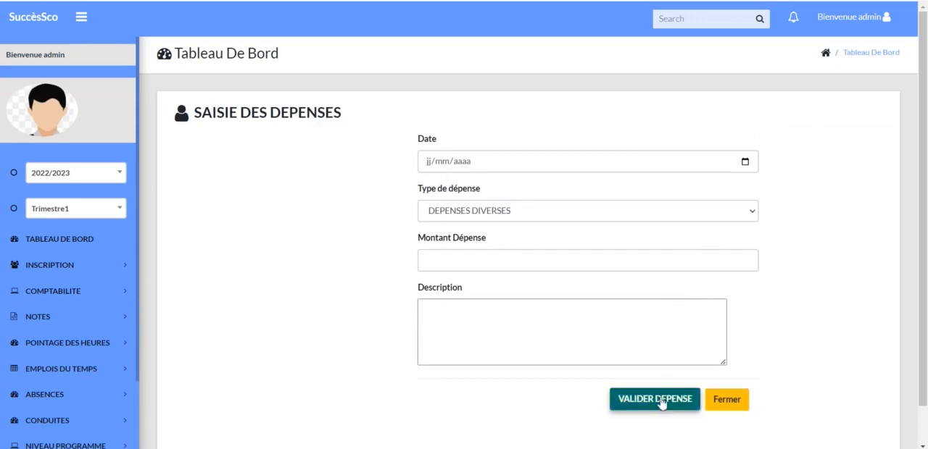
# Open the Salaires list in the Comptabilité section and bring up the salary payment form.
pyautogui.click(69, 290)
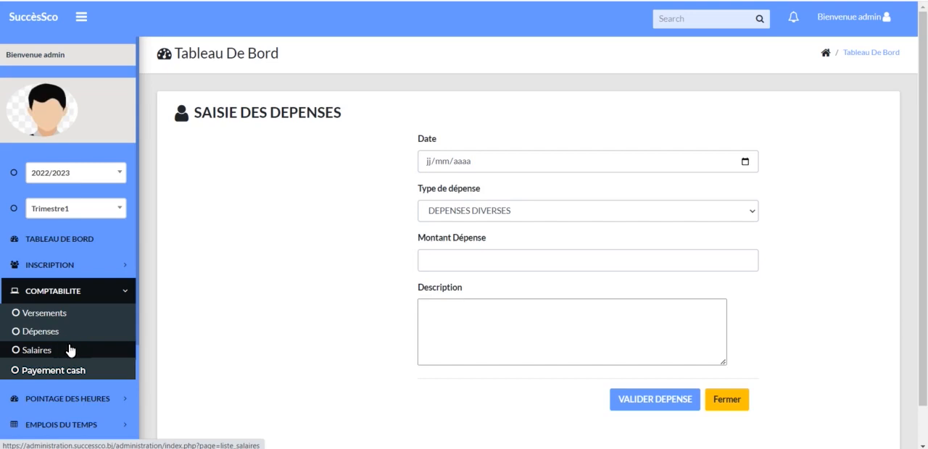
pyautogui.click(69, 351)
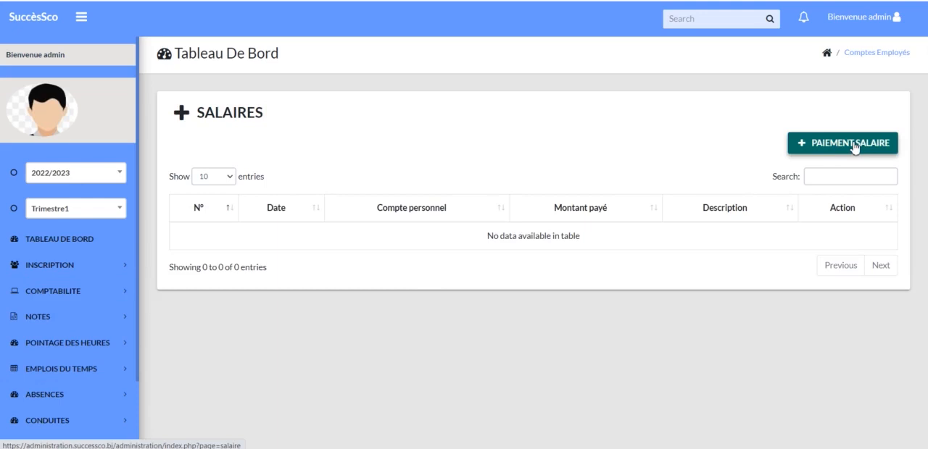
pyautogui.click(855, 147)
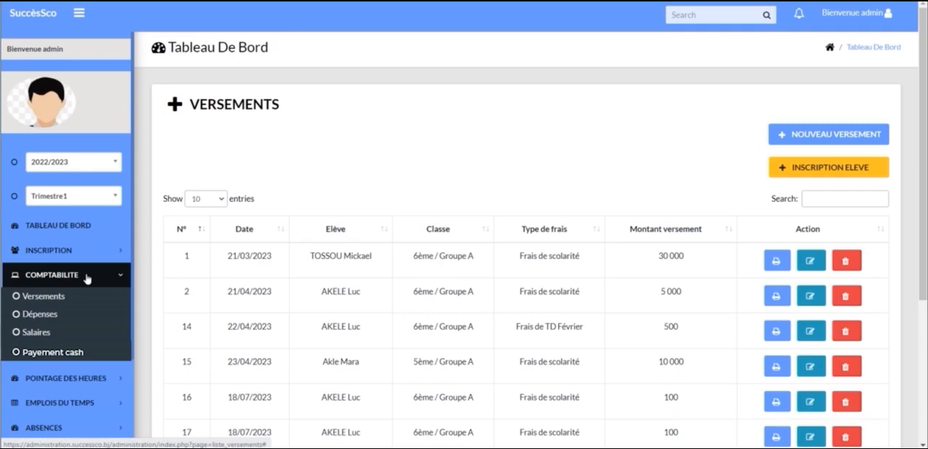
# Start a Payement cash for all students, confirm with Oui and choose Trimestre1 as the period concerned.
pyautogui.click(106, 354)
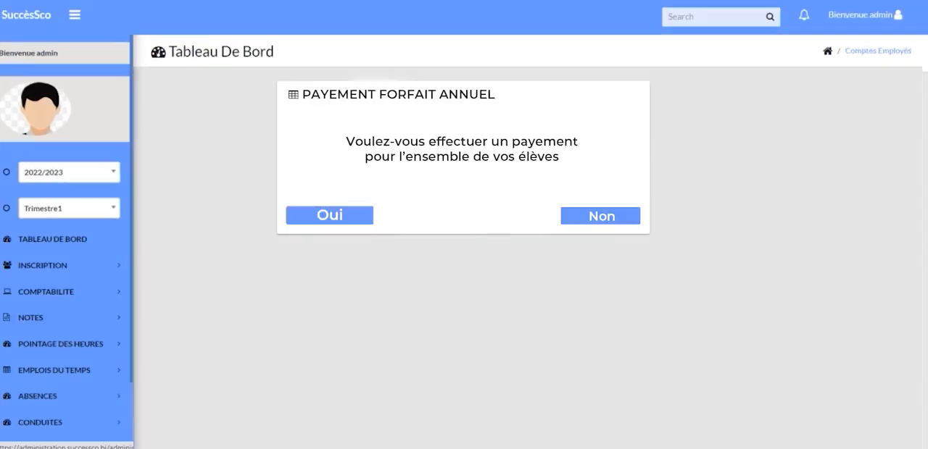
pyautogui.click(355, 220)
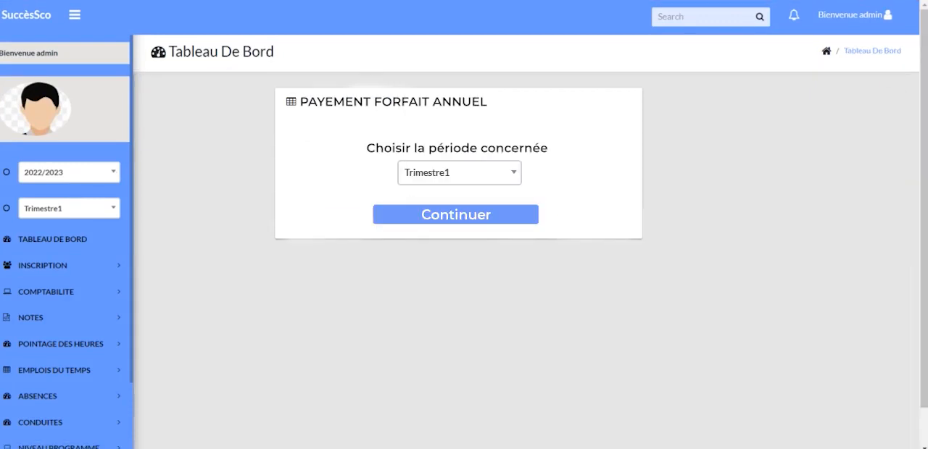
pyautogui.click(513, 174)
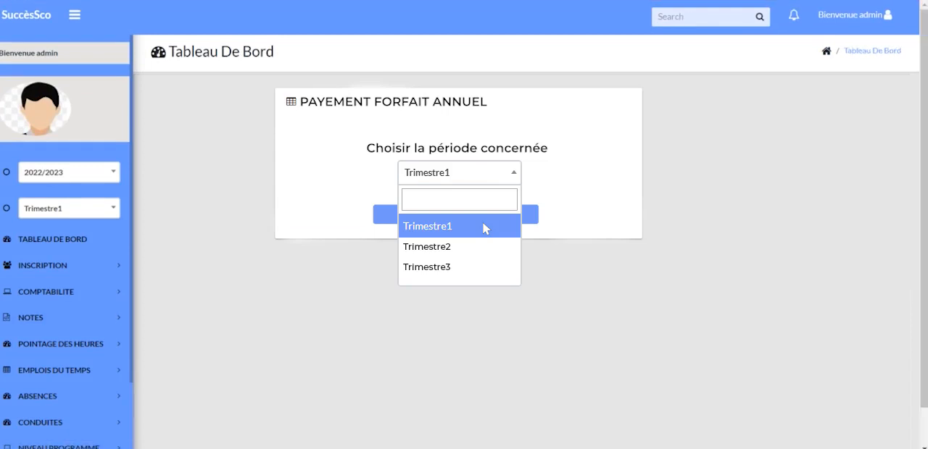
pyautogui.click(483, 225)
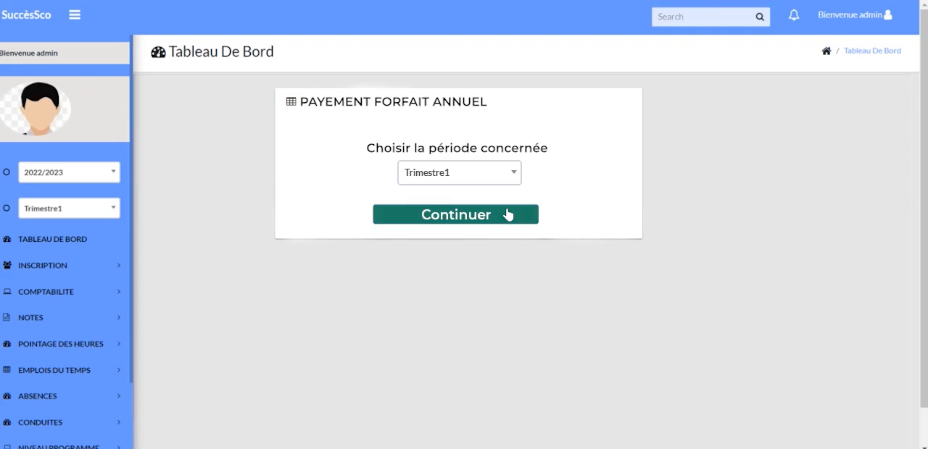
pyautogui.click(508, 215)
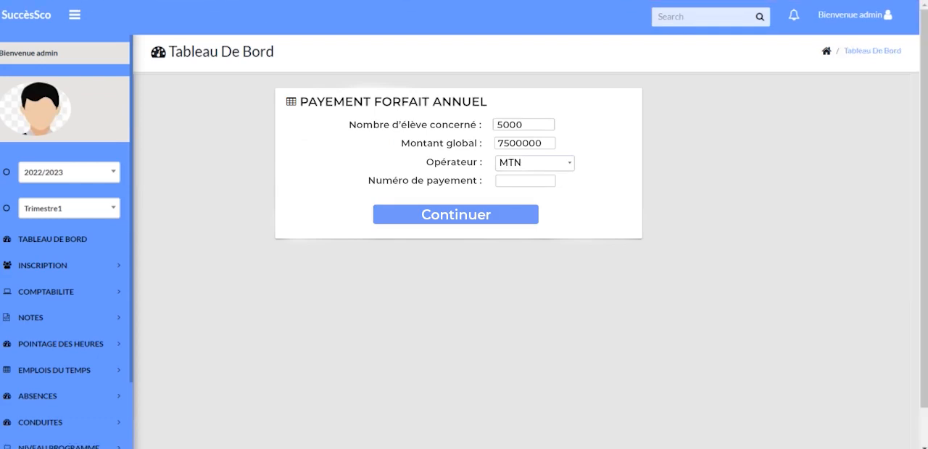
# Set the flat-fee payment's operator to MTN, enter the payment phone number and continue.
pyautogui.click(570, 163)
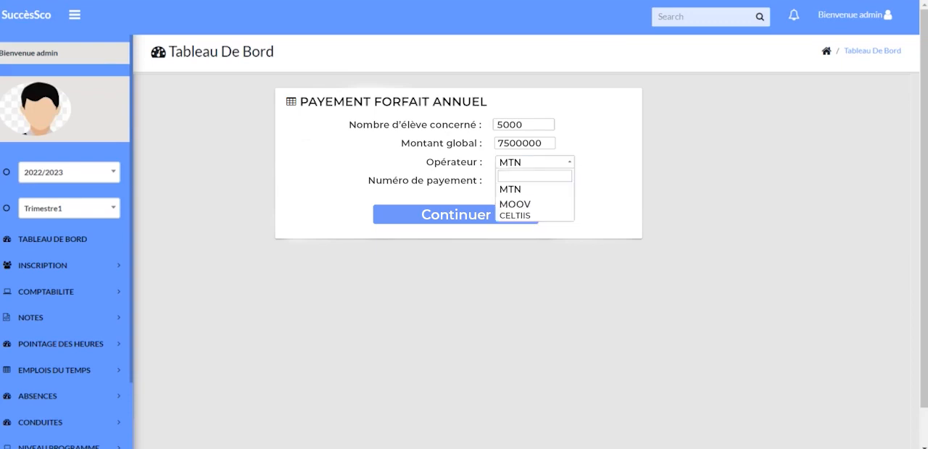
pyautogui.click(548, 191)
pyautogui.write('96000000')
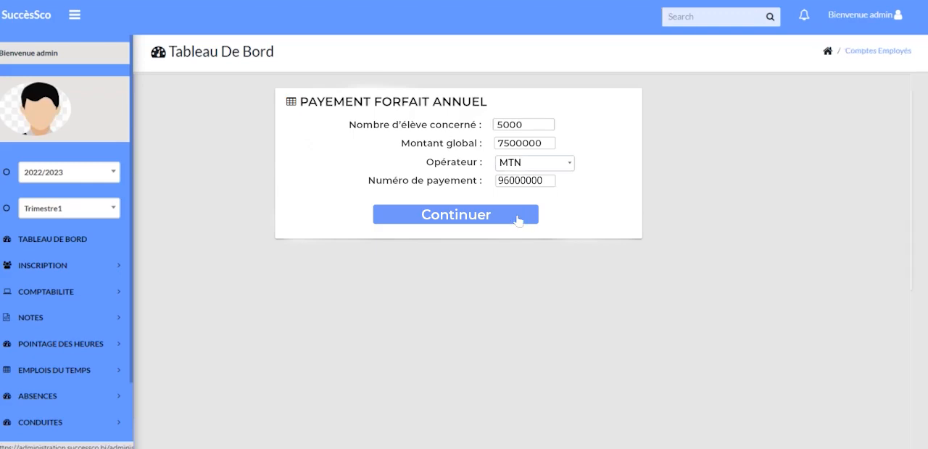
pyautogui.click(517, 218)
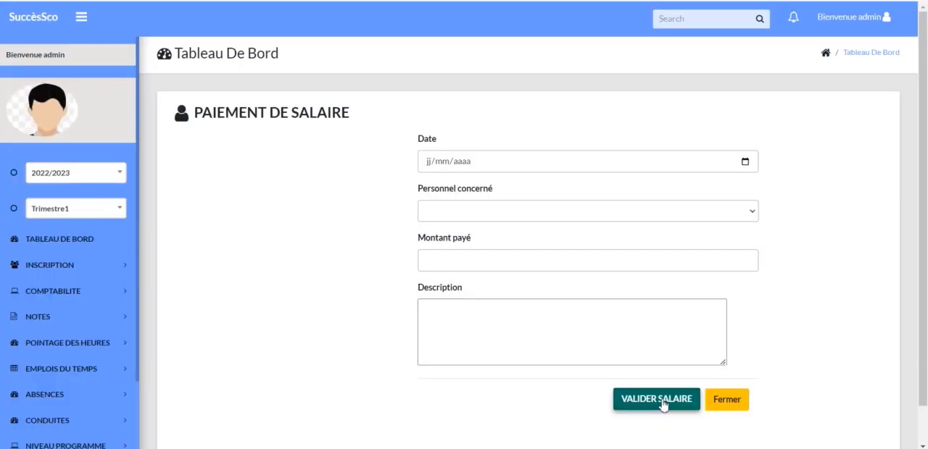
# Open Controle et validation in the Notes section and view the options of the trimester filter.
pyautogui.click(56, 320)
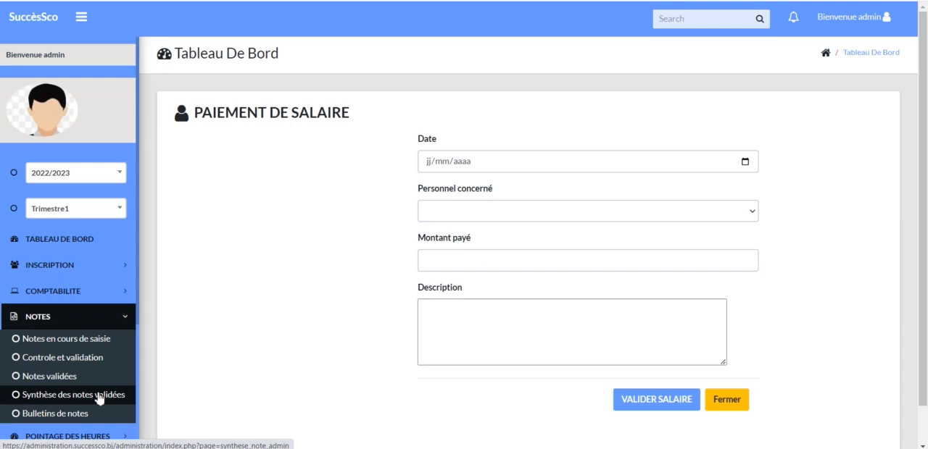
pyautogui.scroll(-2, 99, 399)
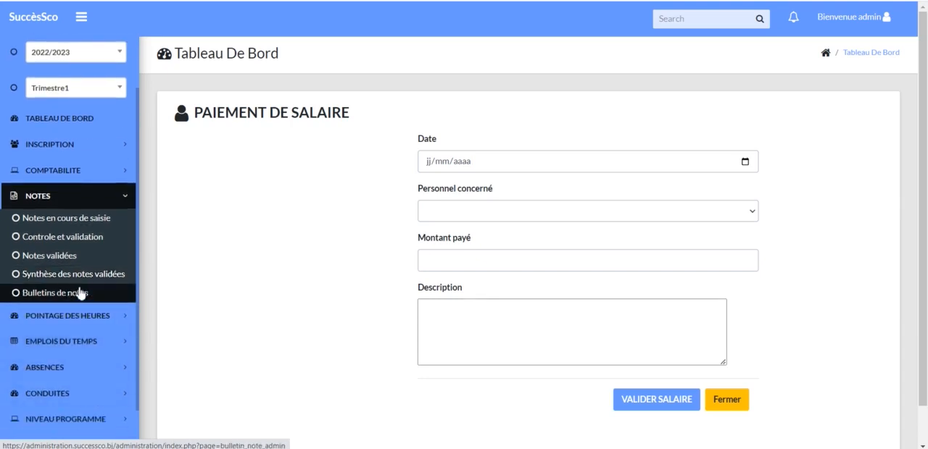
pyautogui.click(91, 239)
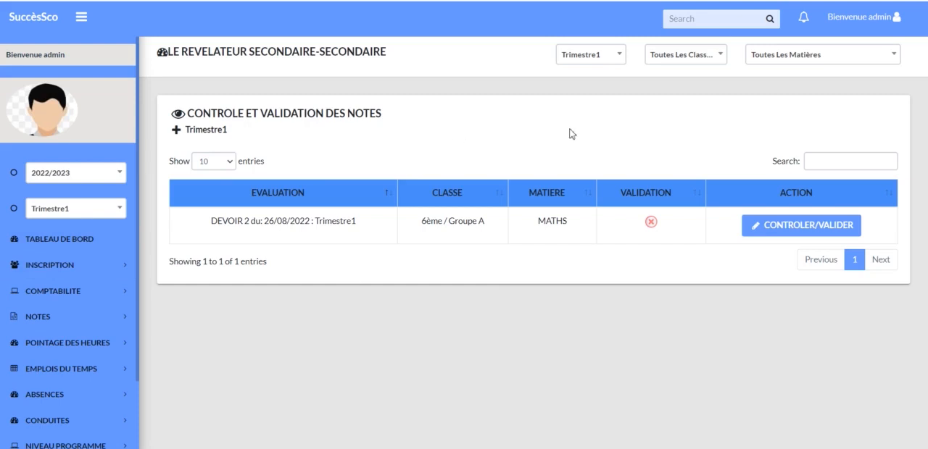
pyautogui.click(621, 58)
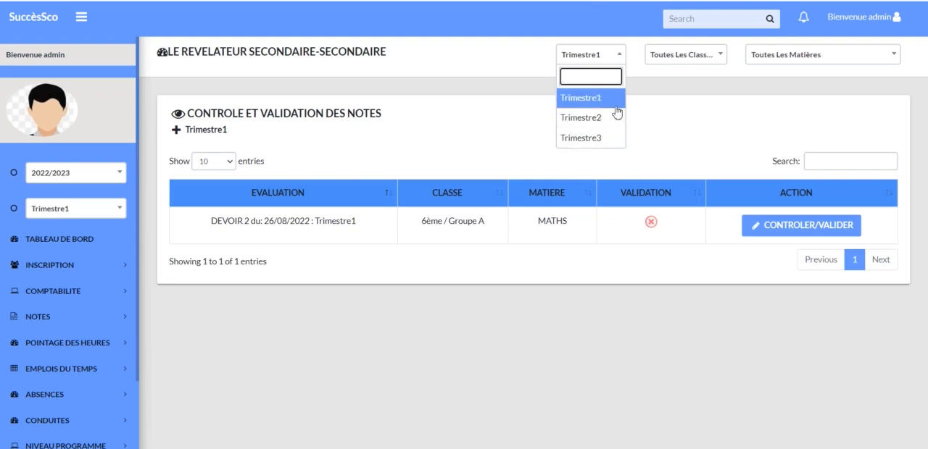
pyautogui.click(618, 57)
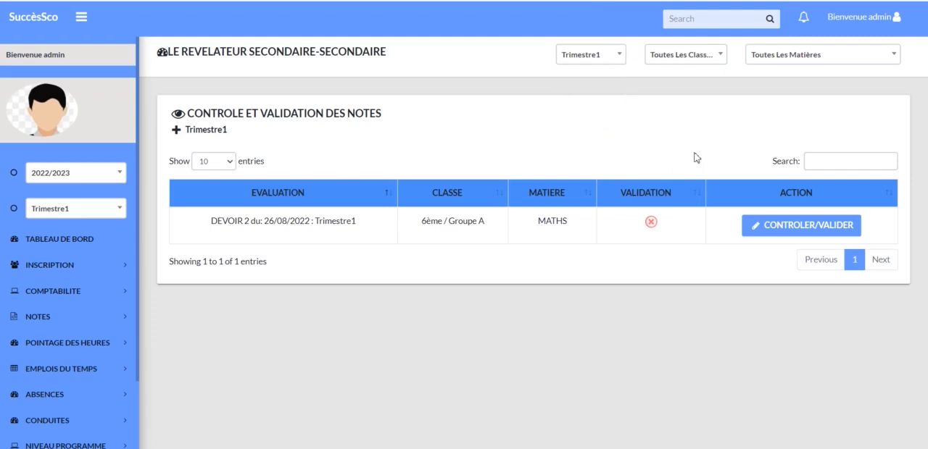
# View the options of the class and subject filters for grade control, keeping Toutes les classes and Toutes les matières.
pyautogui.click(721, 58)
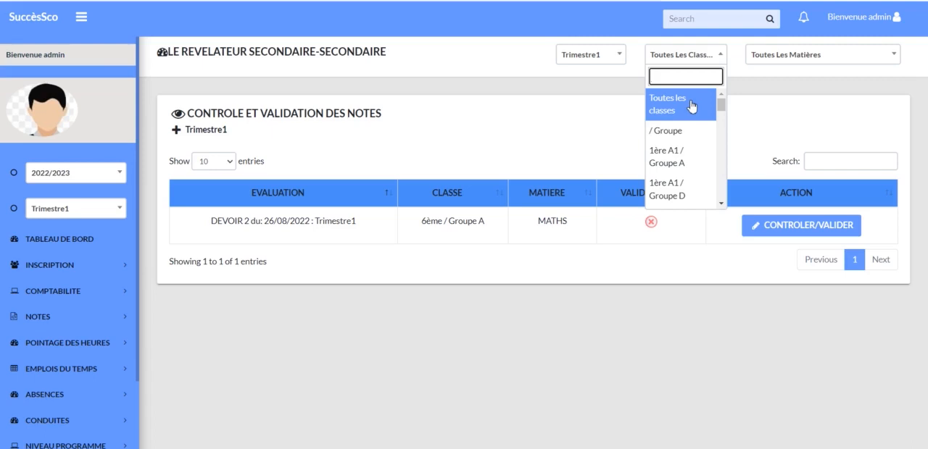
pyautogui.click(723, 55)
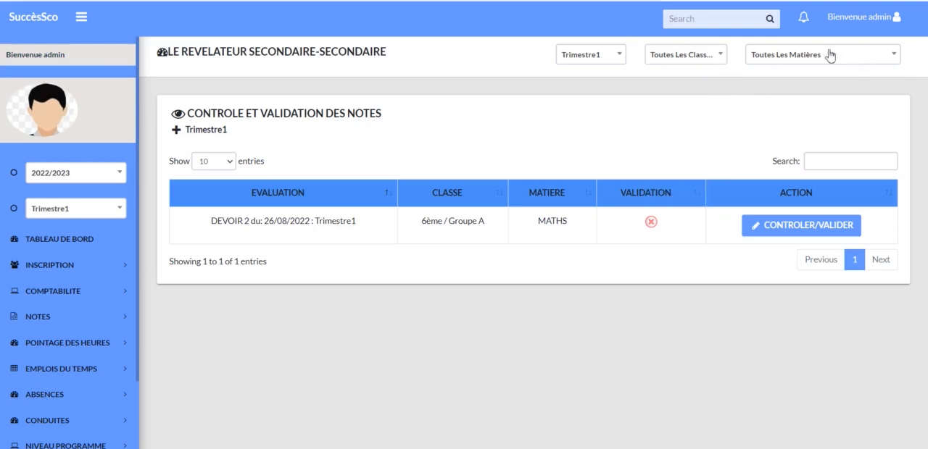
pyautogui.click(895, 55)
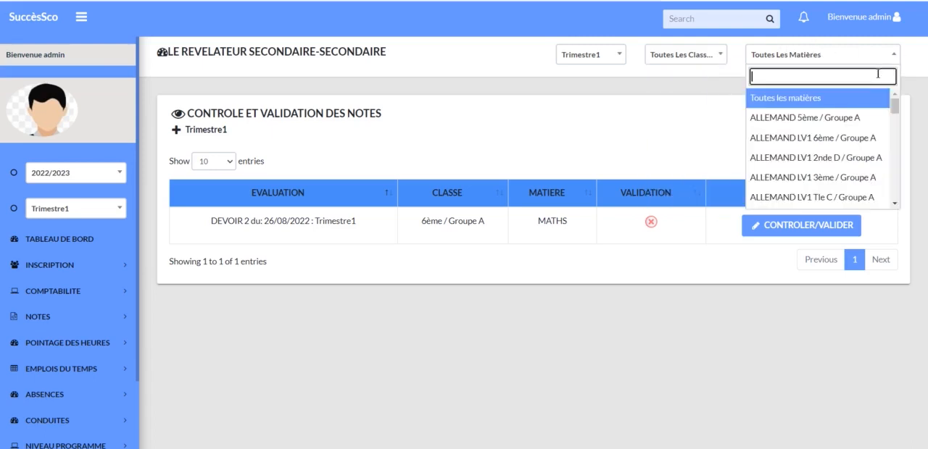
pyautogui.click(831, 98)
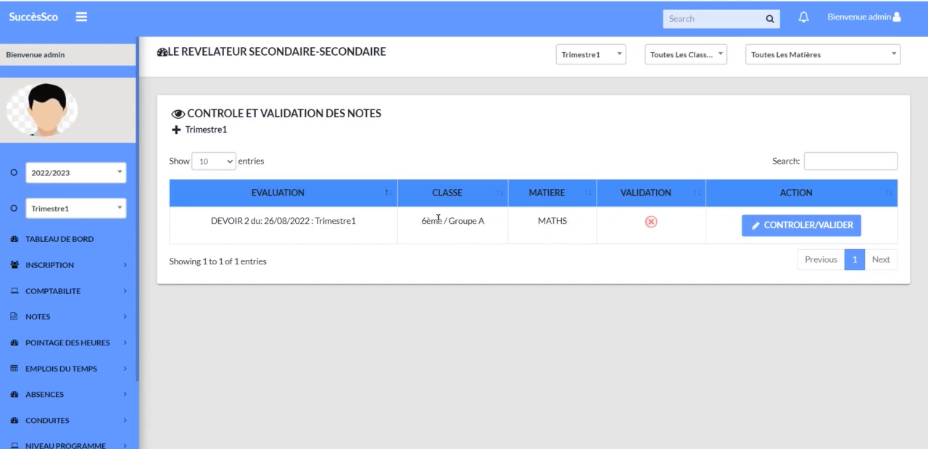
# Open the 6ème / Groupe A MATHS DEVOIR 2 for control and view the quality-control model options, keeping Qualité A.
pyautogui.click(811, 232)
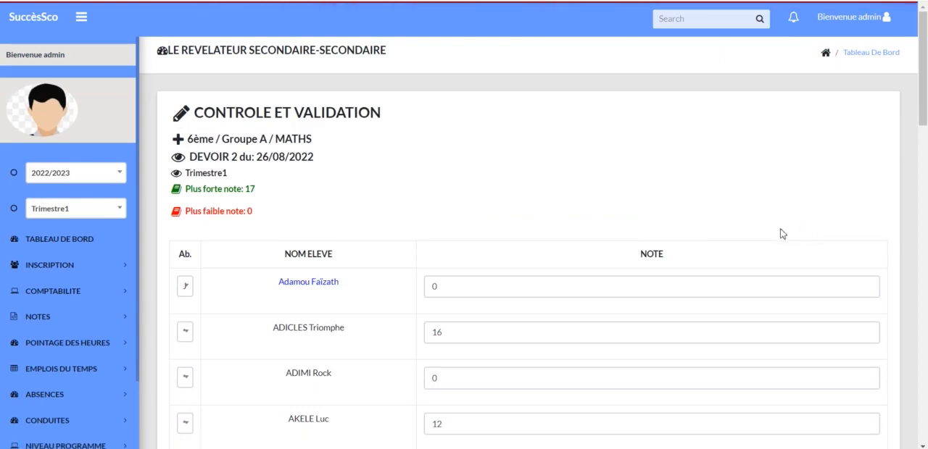
pyautogui.scroll(-3, 766, 221)
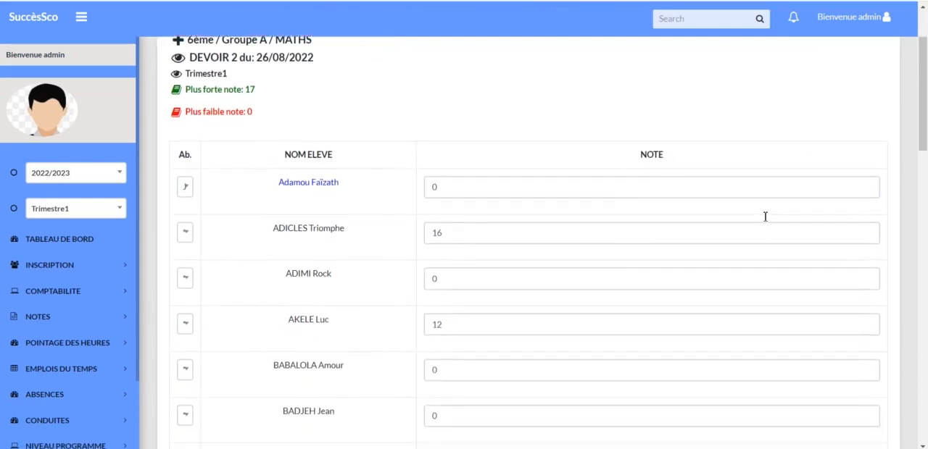
pyautogui.scroll(-2, 765, 216)
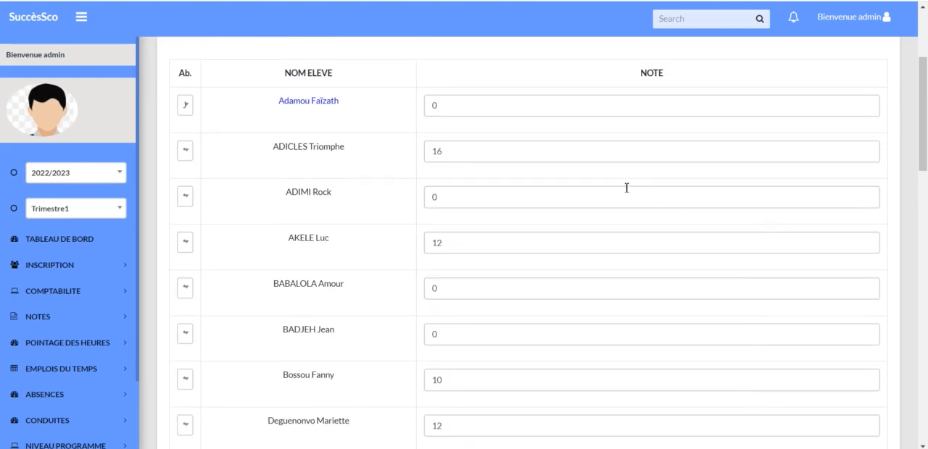
pyautogui.scroll(-15, 626, 187)
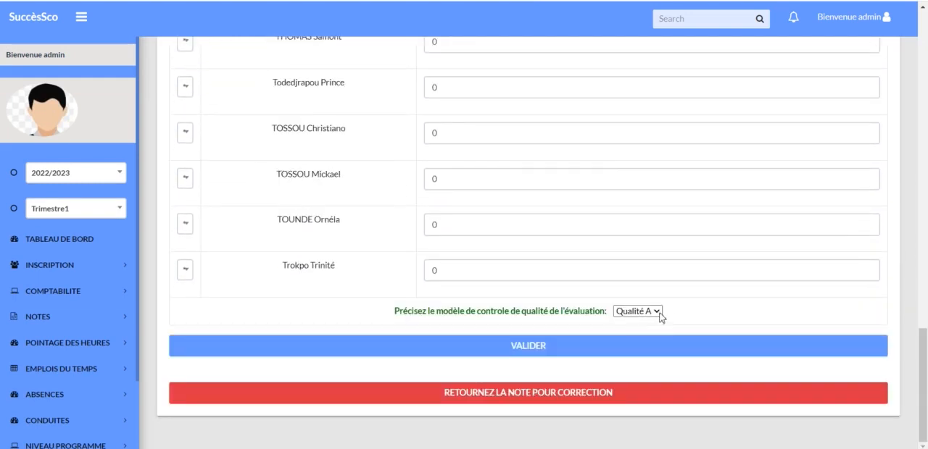
pyautogui.click(660, 312)
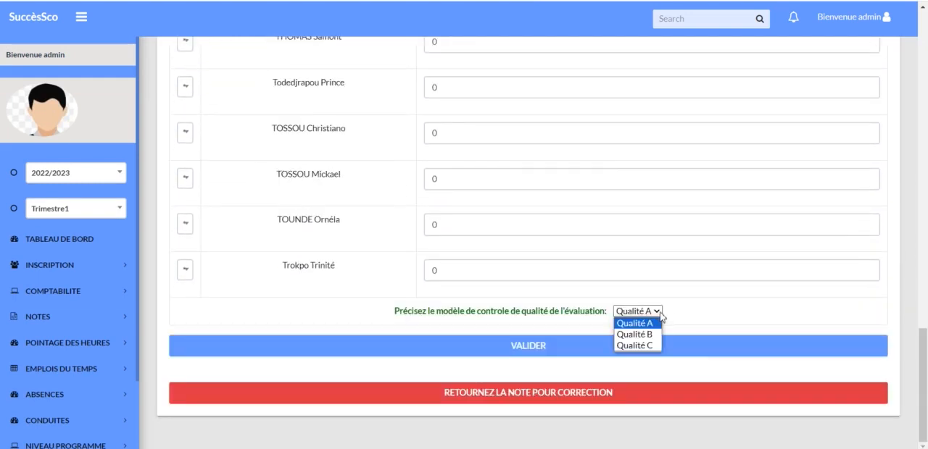
pyautogui.click(661, 321)
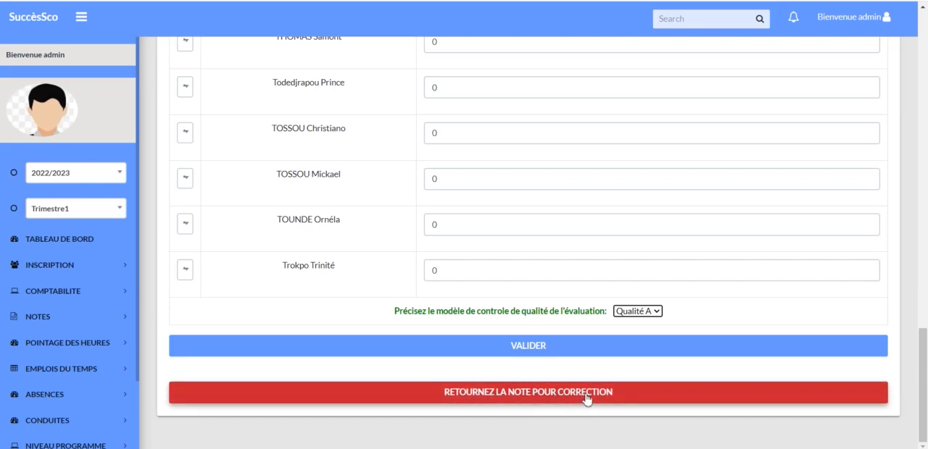
# Open Notes validées in the Notes section and consult INTERROGATION 6 in ANGLAIS for 6ème / Groupe A.
pyautogui.click(38, 317)
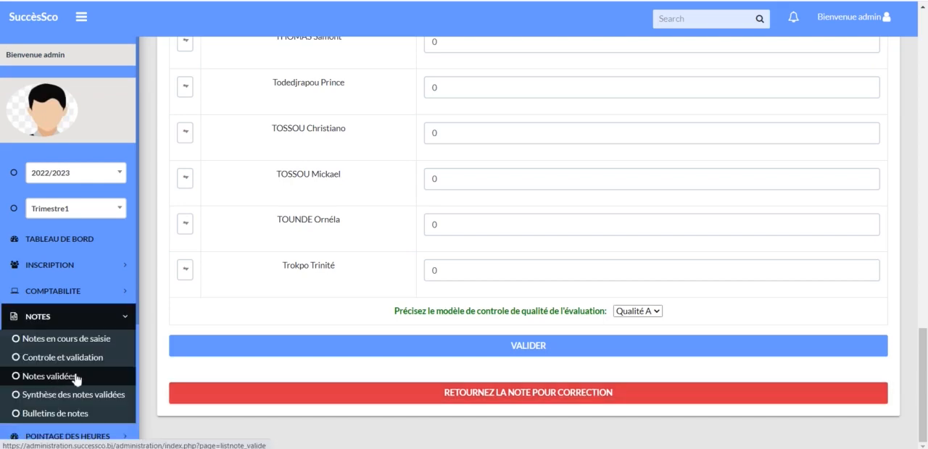
pyautogui.click(75, 377)
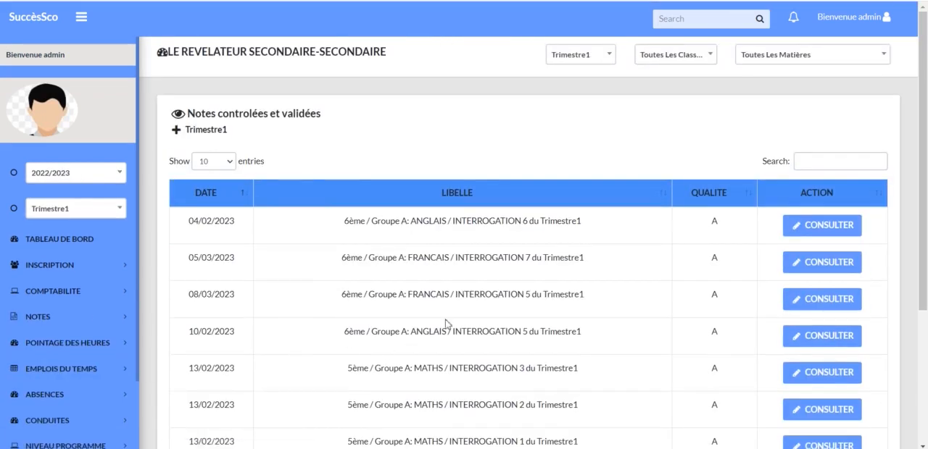
pyautogui.scroll(-2, 504, 293)
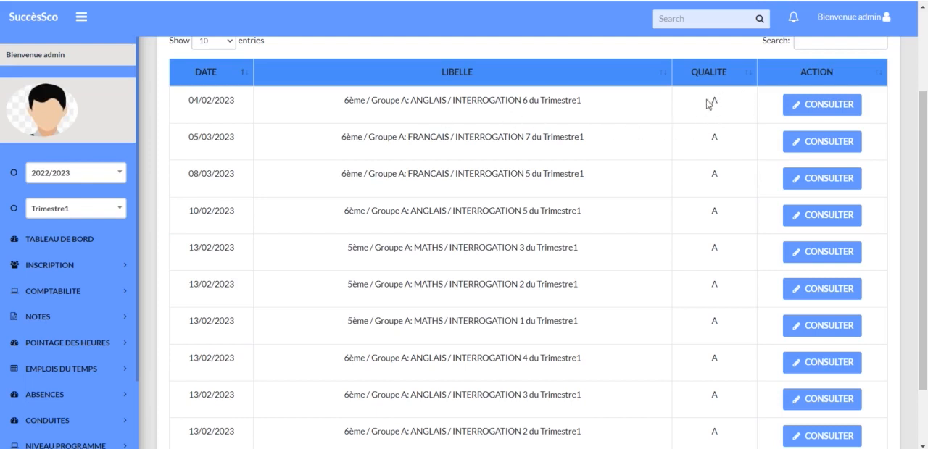
pyautogui.click(828, 109)
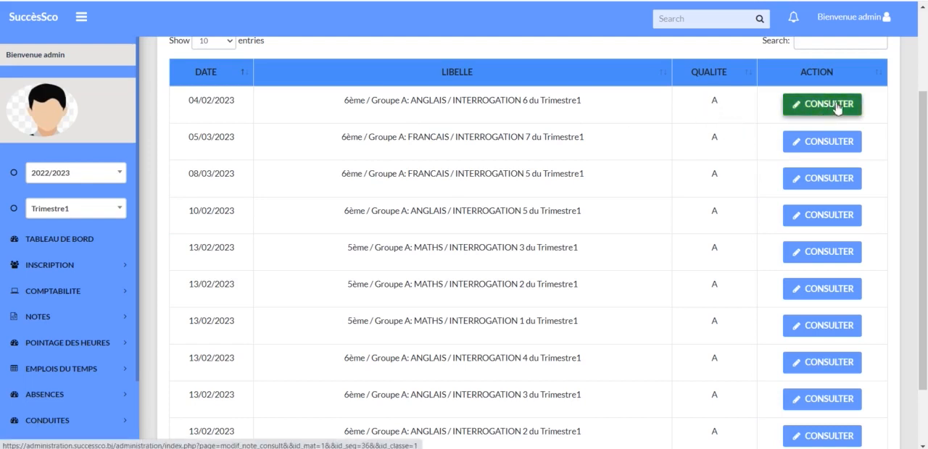
pyautogui.click(836, 105)
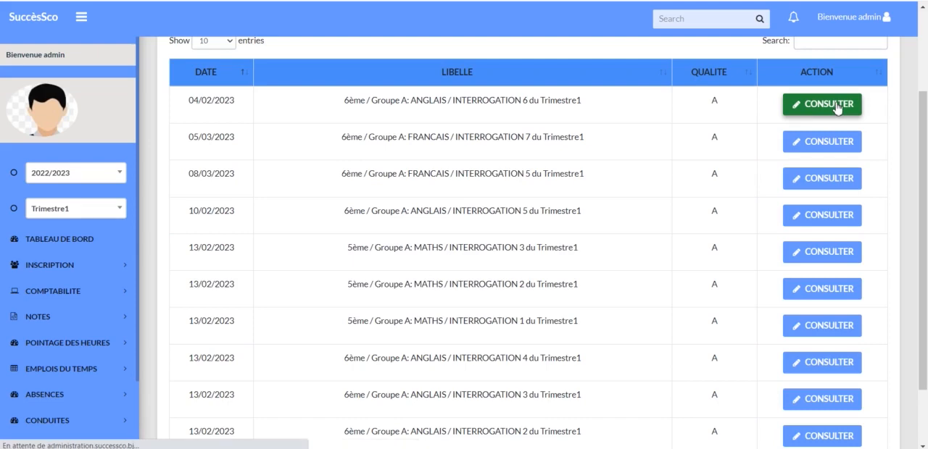
# Examine the validated ANGLAIS grades of 6ème / Groupe A, the locked grade fields and the options for cancelling validation or requesting correction.
pyautogui.scroll(-4, 606, 233)
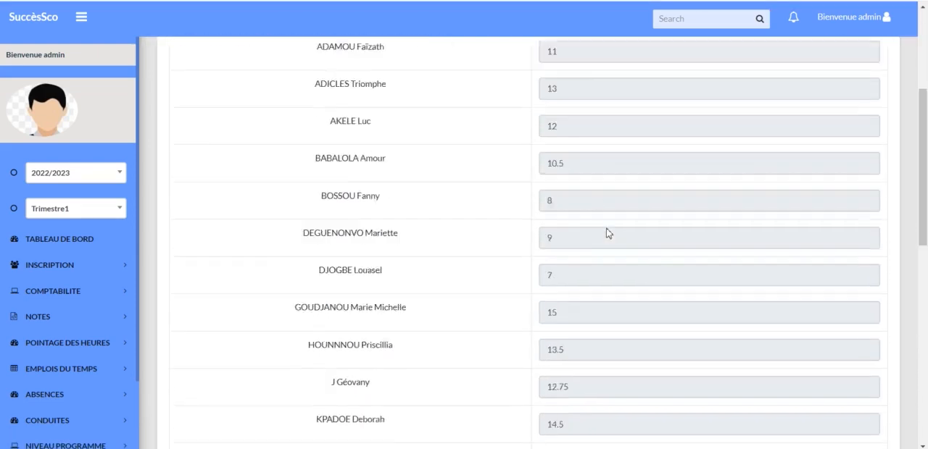
pyautogui.scroll(3, 607, 230)
pyautogui.scroll(-2, 608, 229)
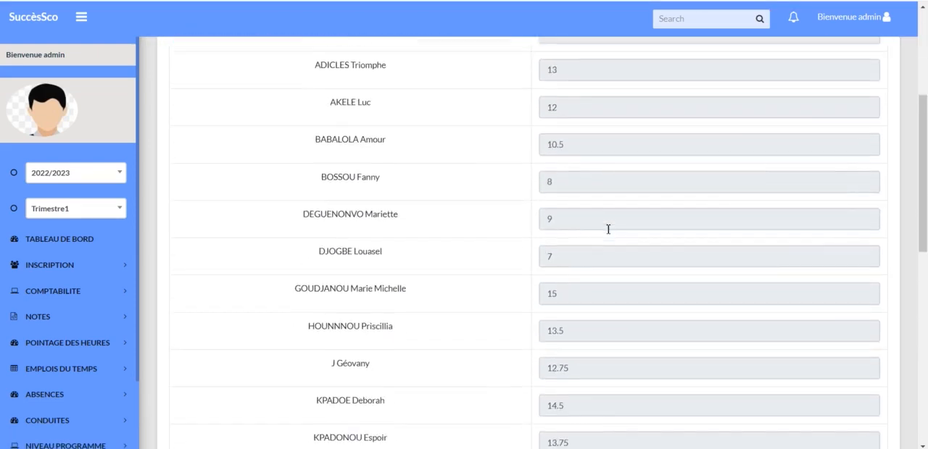
pyautogui.scroll(2, 612, 218)
pyautogui.click(579, 189)
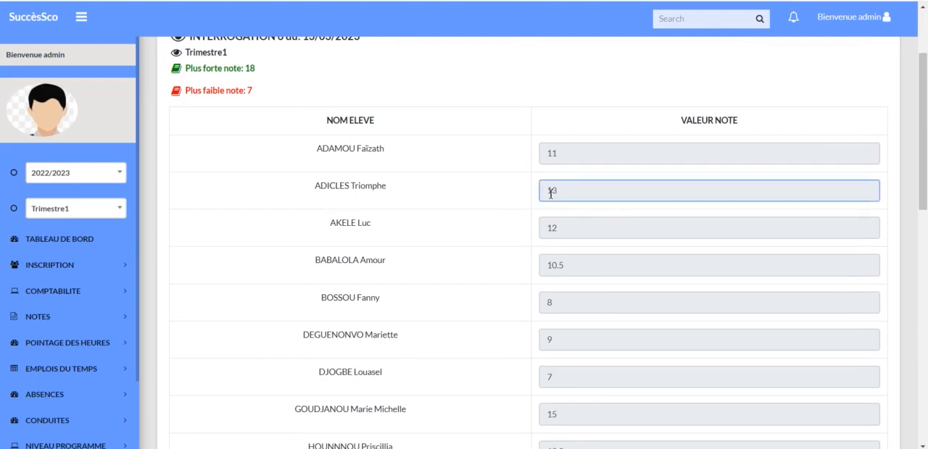
pyautogui.moveTo(565, 192); pyautogui.dragTo(533, 194)
pyautogui.scroll(-9, 615, 233)
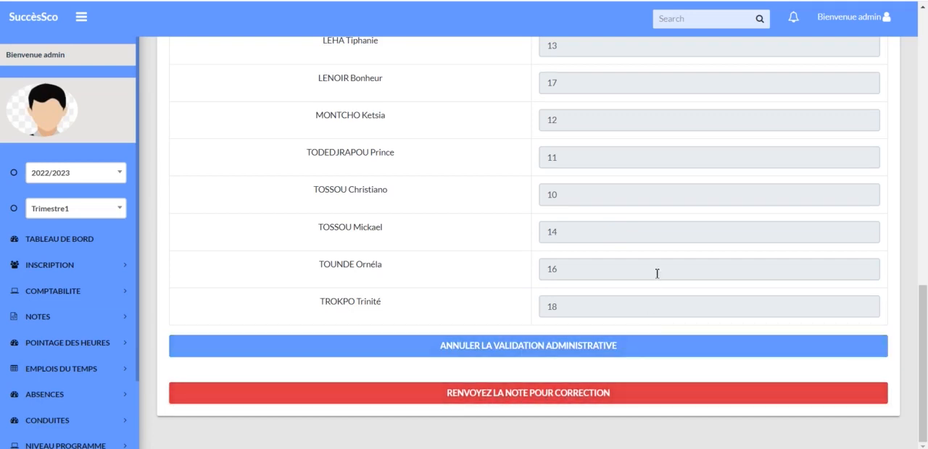
pyautogui.scroll(10, 657, 274)
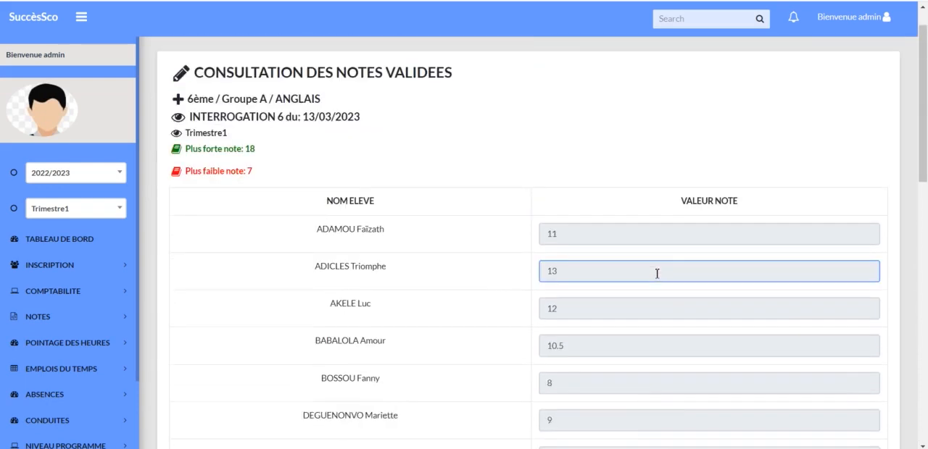
pyautogui.scroll(-10, 304, 317)
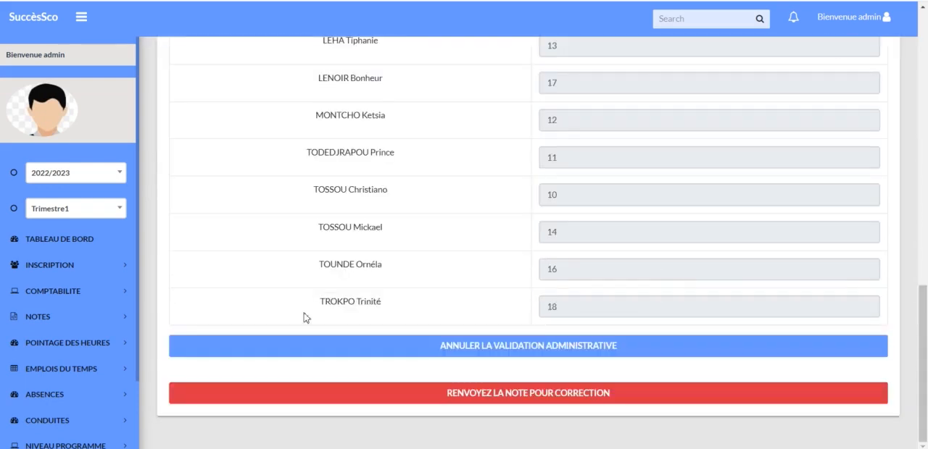
# Open Synthèse des notes validées and consult the FRANCAIS LECTURE summary for 2nde D / Groupe A.
pyautogui.click(66, 320)
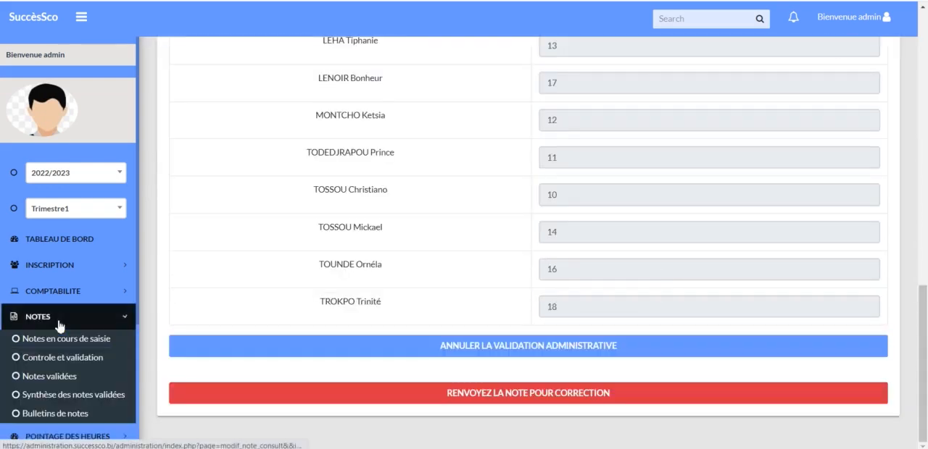
pyautogui.click(65, 396)
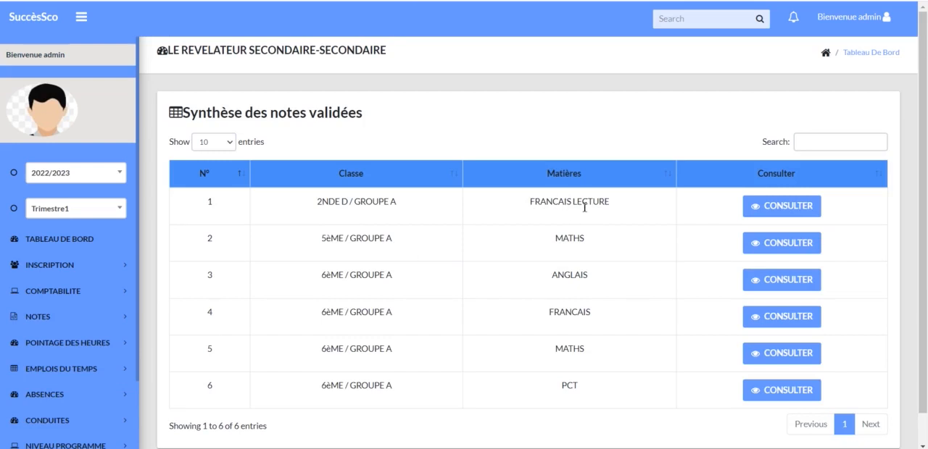
pyautogui.click(782, 206)
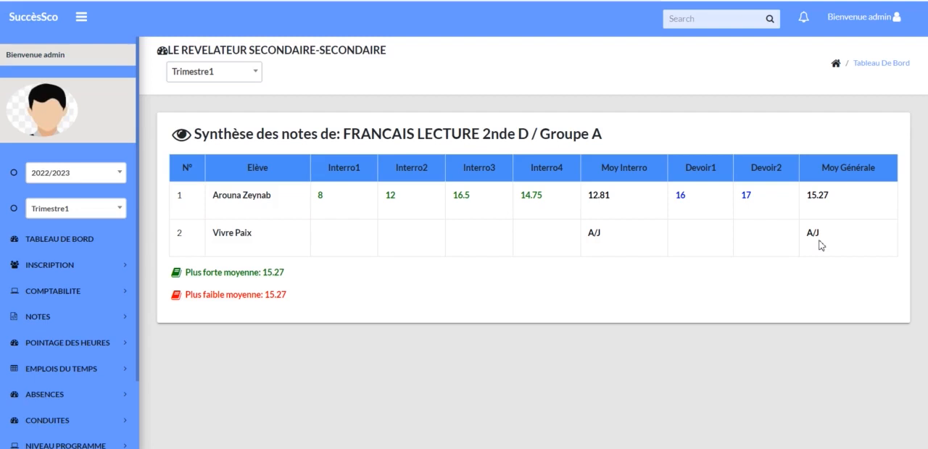
# Open Bulletins de notes and consult the students' report cards for 2nde D / Groupe A.
pyautogui.click(37, 317)
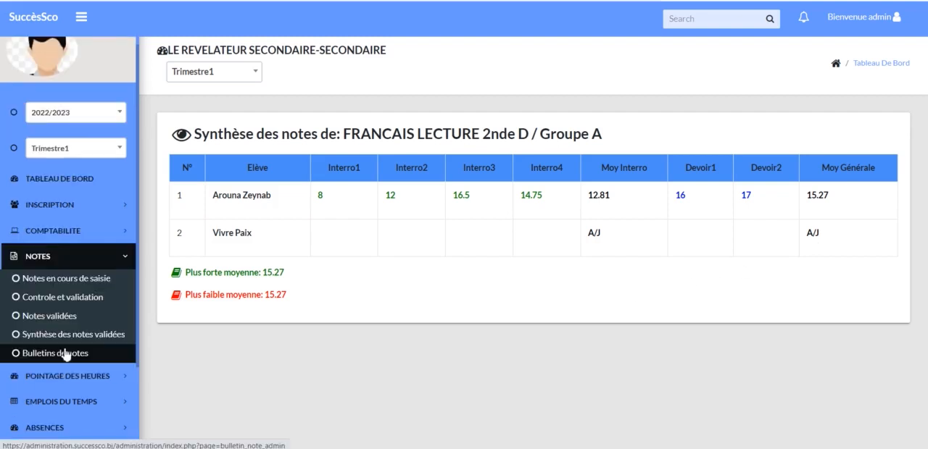
pyautogui.click(68, 352)
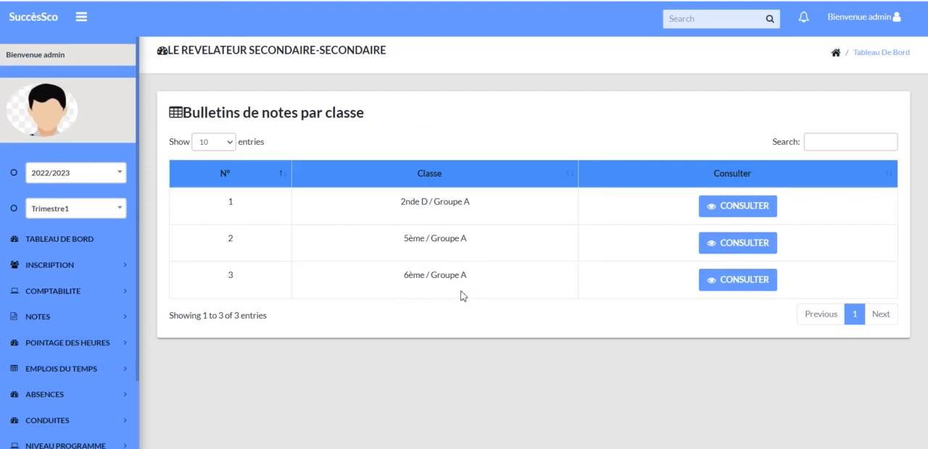
pyautogui.click(756, 209)
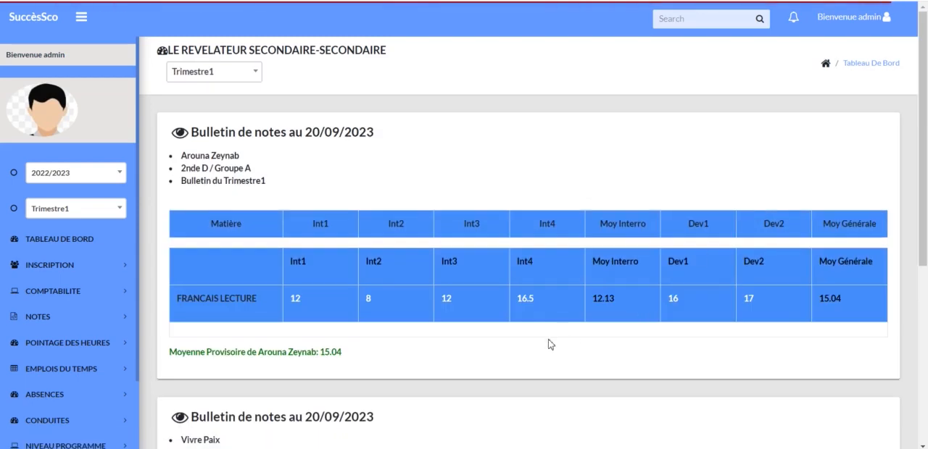
pyautogui.scroll(-1, 600, 357)
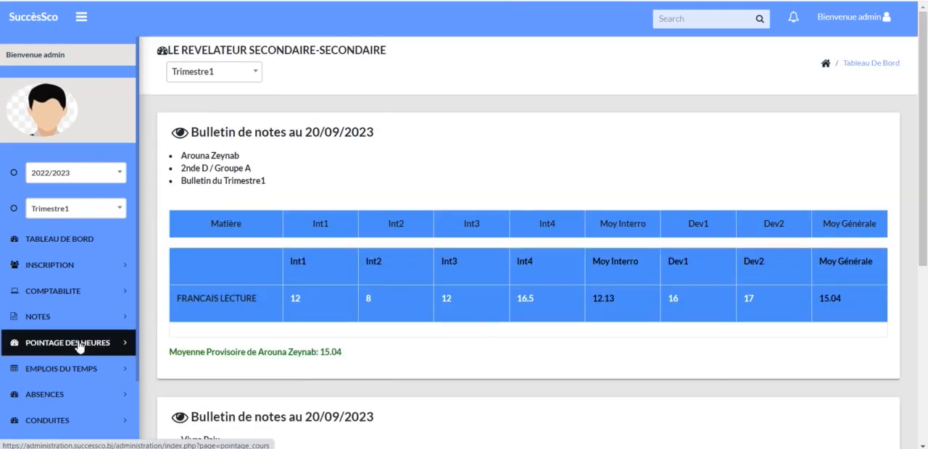
# Record taught MATHS hours for 6ème / Groupe A in Pointage des heures, dated 20/09/2023, and validate the entry.
pyautogui.click(78, 345)
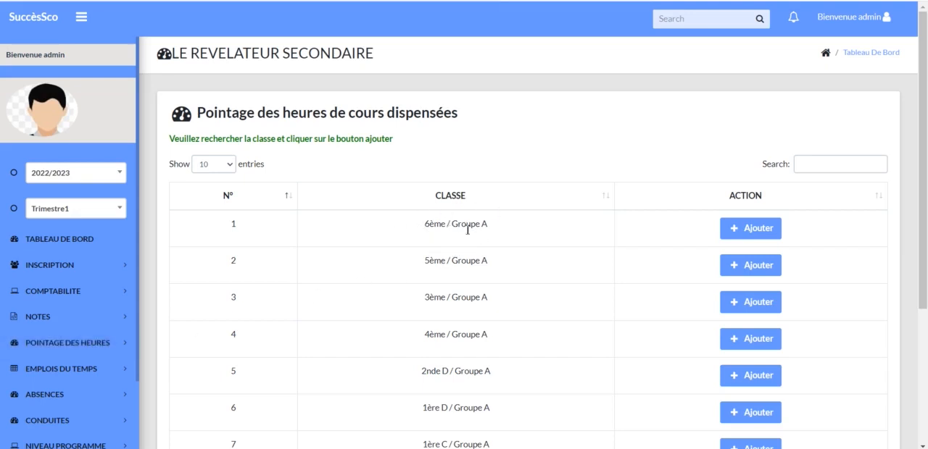
pyautogui.click(761, 232)
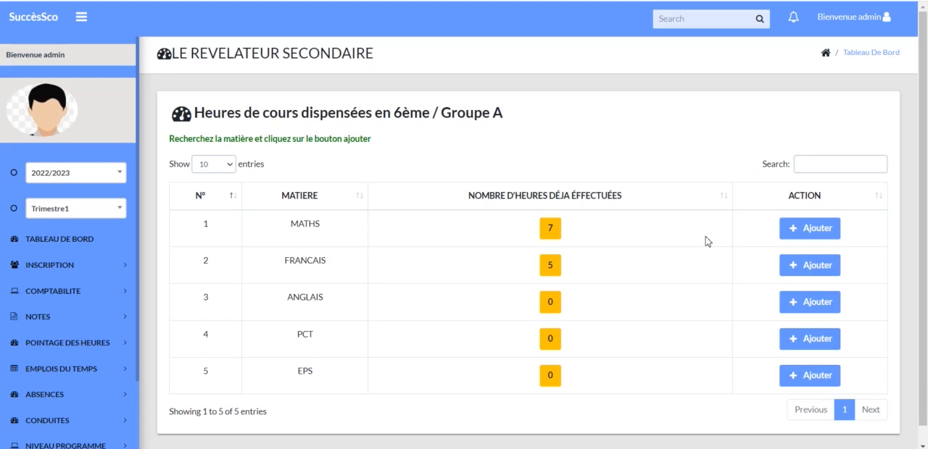
pyautogui.click(824, 233)
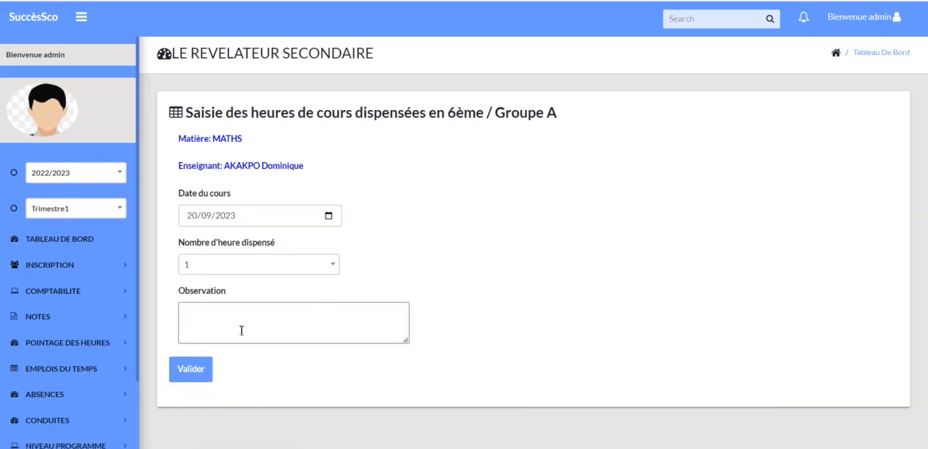
pyautogui.click(331, 267)
pyautogui.click(193, 369)
pyautogui.click(191, 370)
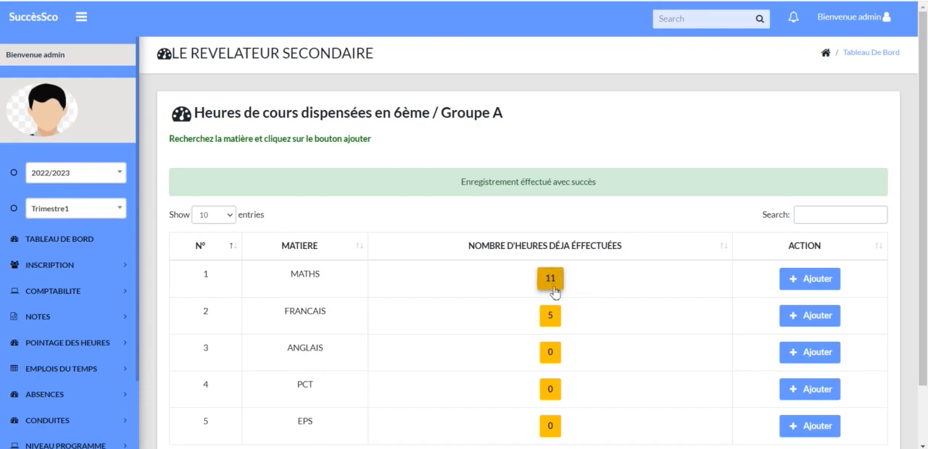
# Open the timetable configuration of 3ème / Groupe A in Emplois du temps, view the file chooser for its timetable and cancel it.
pyautogui.click(74, 370)
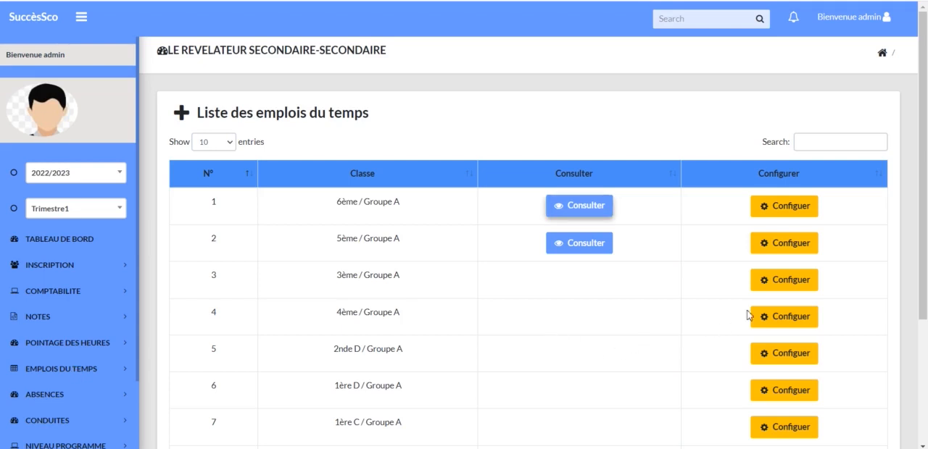
pyautogui.click(796, 285)
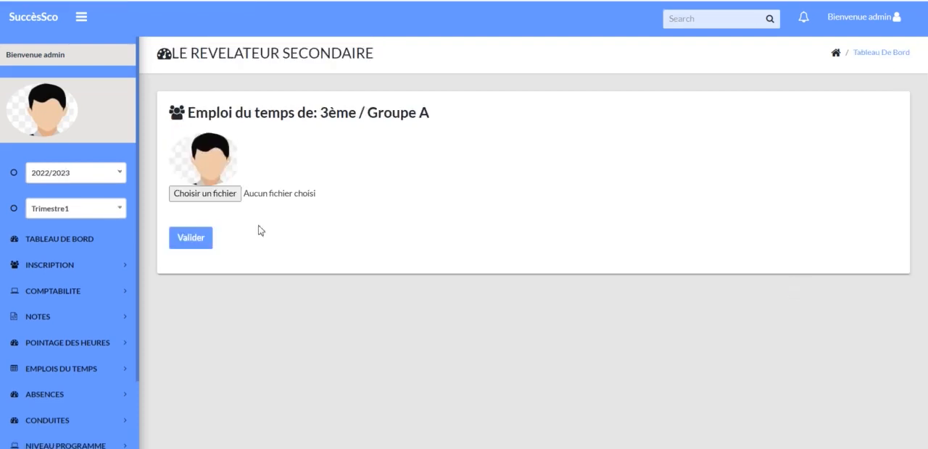
pyautogui.click(216, 195)
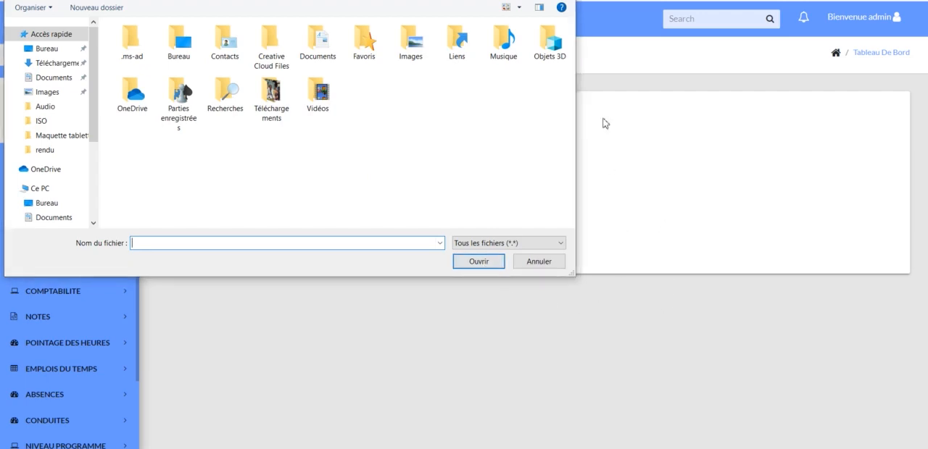
pyautogui.press('Escape')
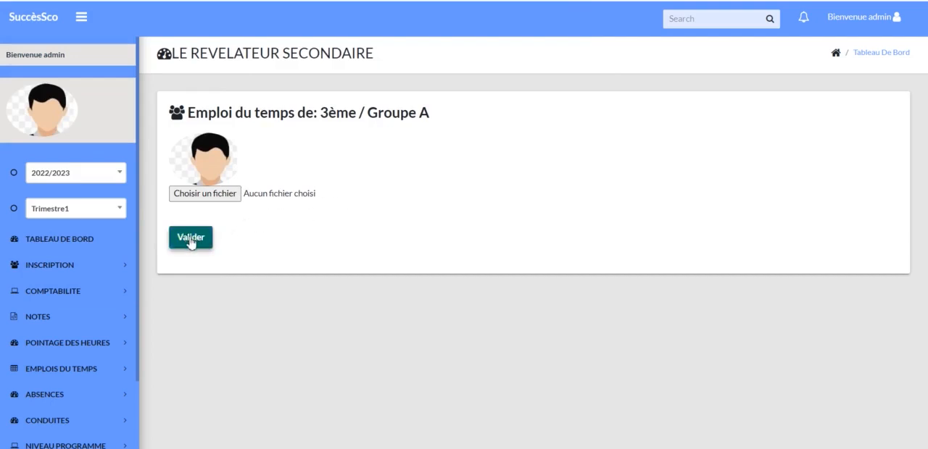
# Open Absences and consult the course absences recorded for 6ème / Groupe A.
pyautogui.click(19, 397)
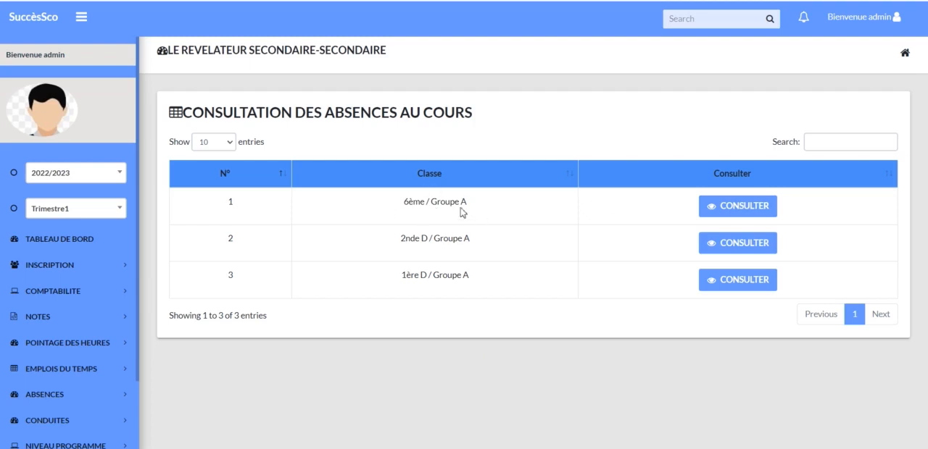
pyautogui.click(747, 210)
pyautogui.click(747, 209)
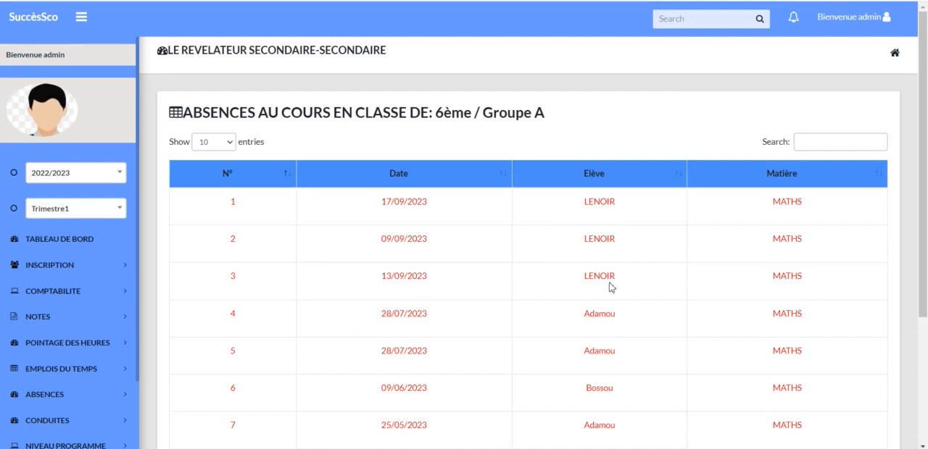
pyautogui.scroll(-3, 607, 286)
pyautogui.scroll(3, 612, 284)
pyautogui.scroll(-3, 609, 286)
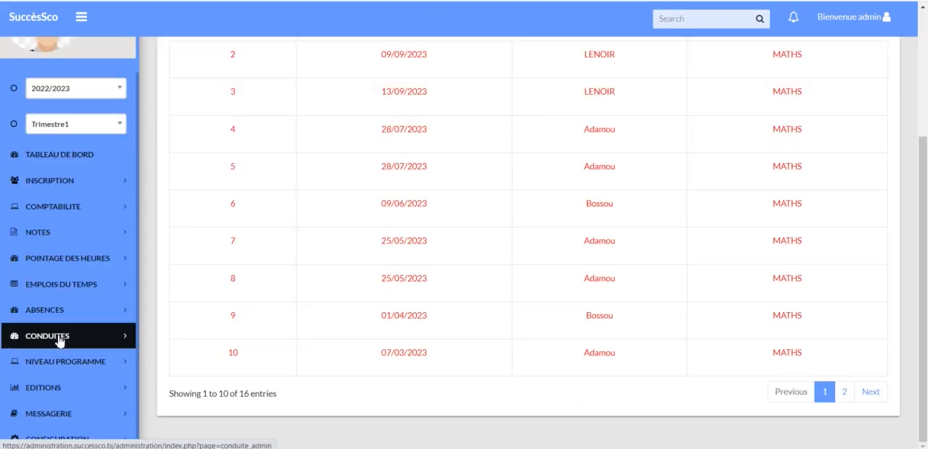
# Open Conduites, consult the conduct hours of 6ème / Groupe A and view the details of the first listed student.
pyautogui.click(59, 337)
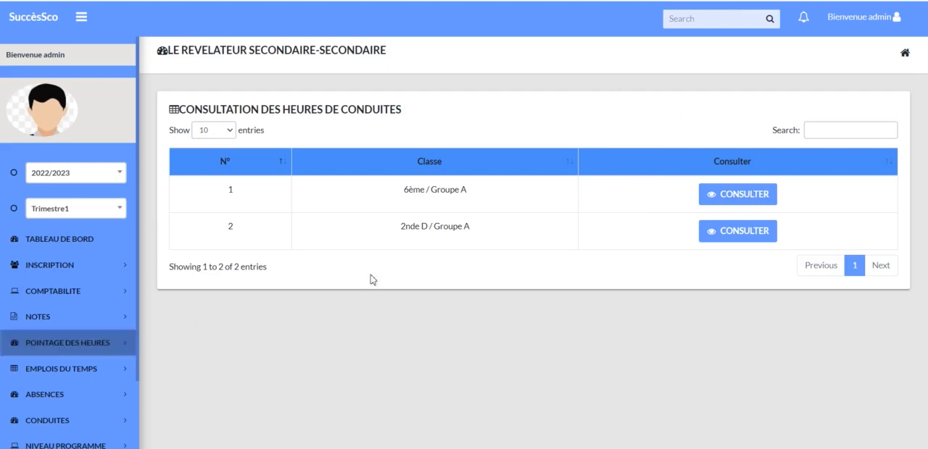
pyautogui.click(753, 201)
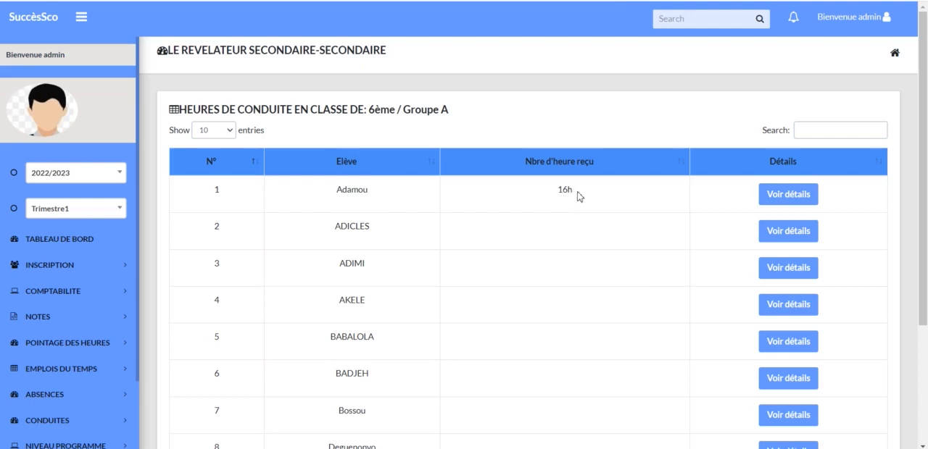
pyautogui.click(804, 197)
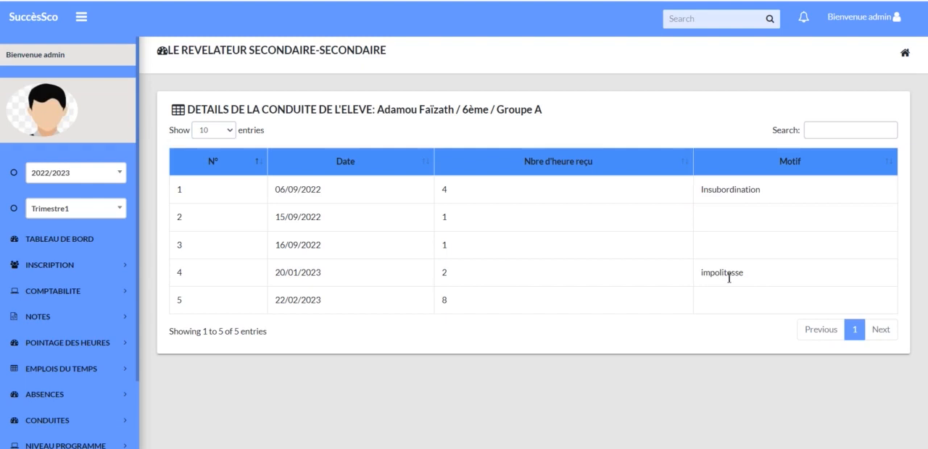
# Open Niveau programme for 6ème / Groupe A and display the detailed programme for FRANCAIS.
pyautogui.scroll(-2, 108, 366)
pyautogui.click(120, 364)
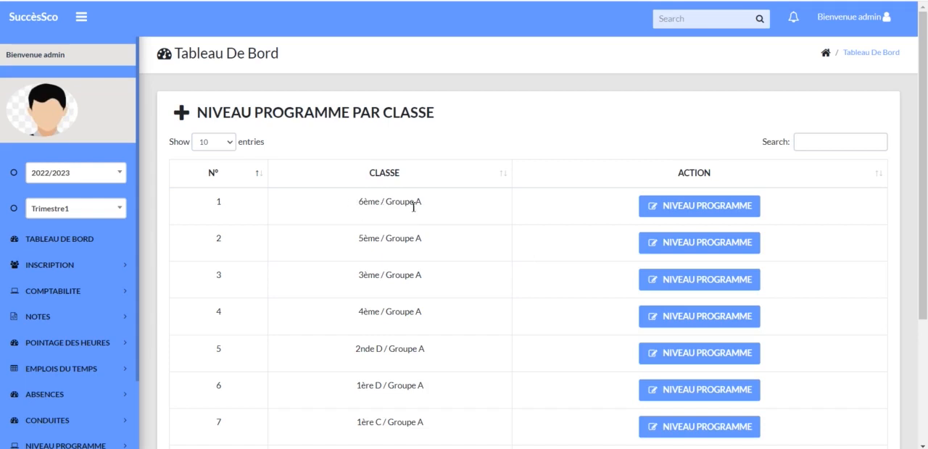
pyautogui.click(727, 207)
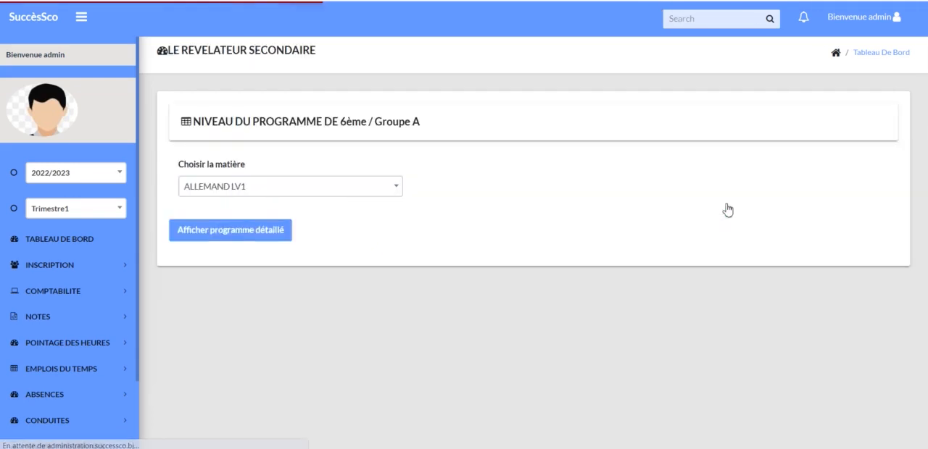
pyautogui.click(396, 187)
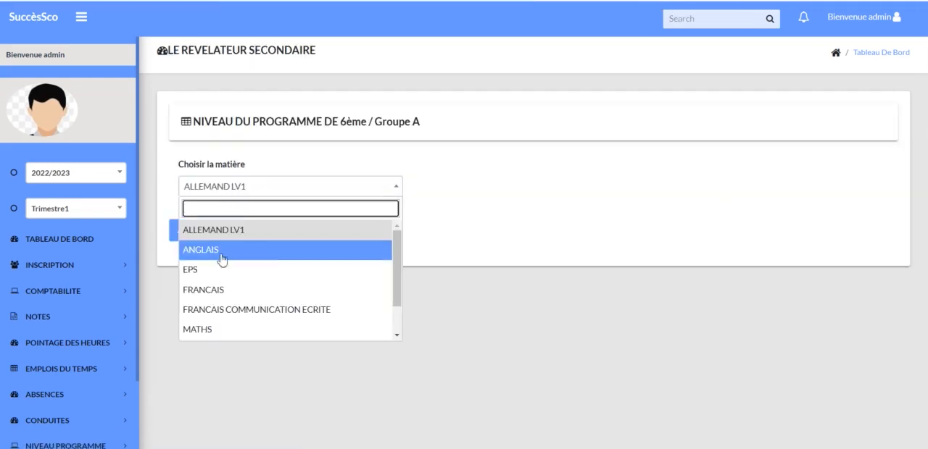
pyautogui.click(216, 290)
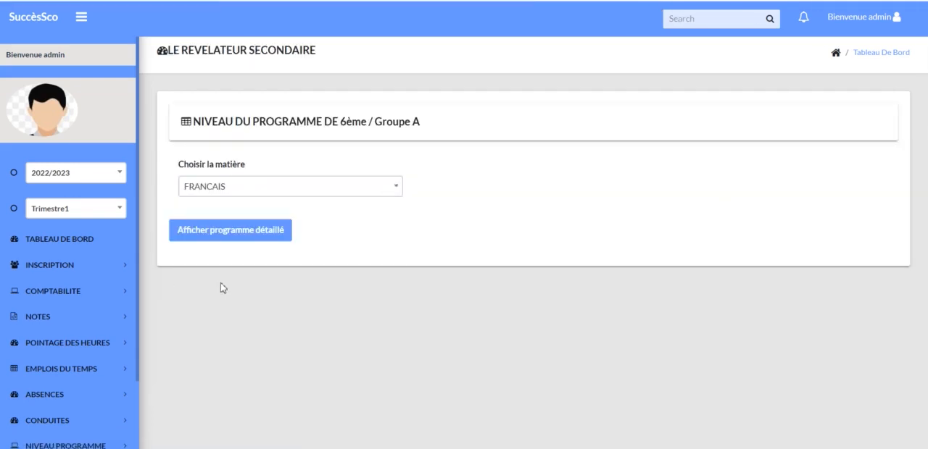
pyautogui.click(277, 231)
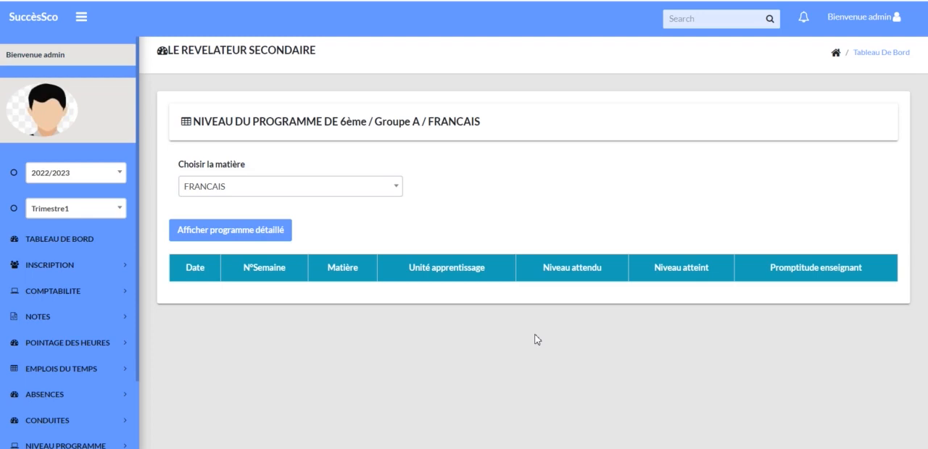
# Open Liste des élèves under Editions and display the printable student list of 1ère A1 / Groupe A.
pyautogui.scroll(-2, 68, 389)
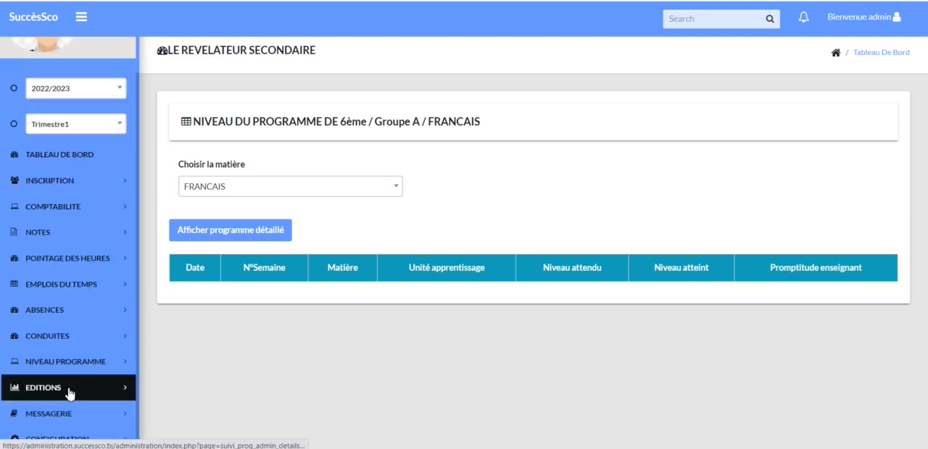
pyautogui.click(70, 392)
pyautogui.scroll(-4, 69, 391)
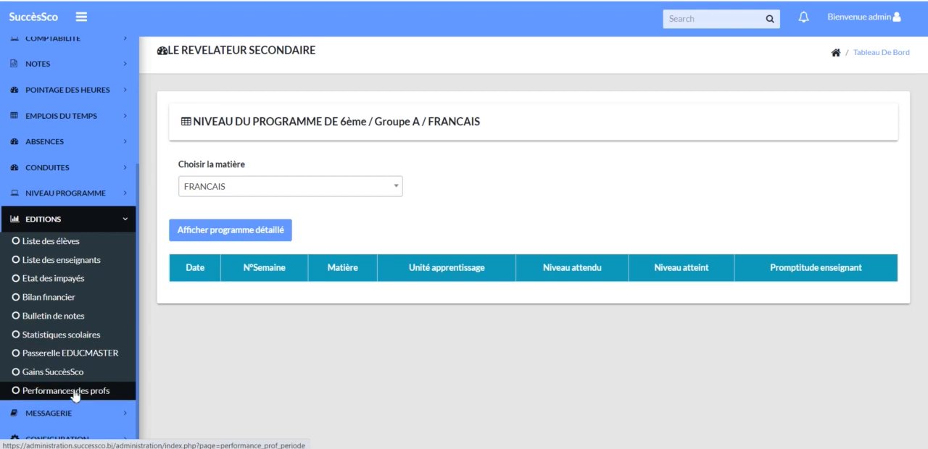
pyautogui.click(79, 248)
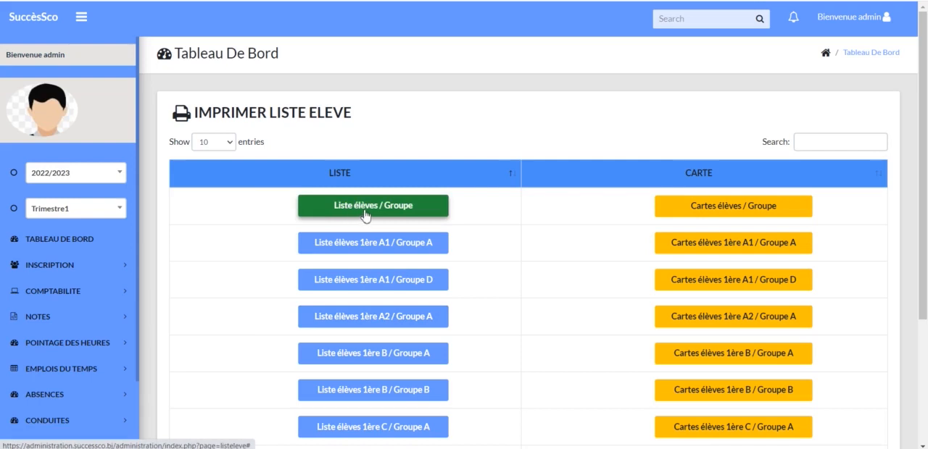
pyautogui.click(389, 249)
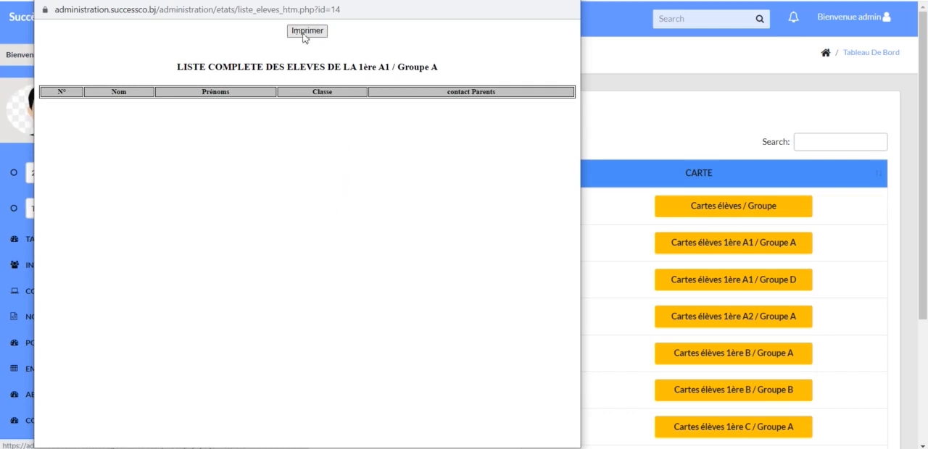
# Try to generate the student identity cards for 1ère A1 / Groupe A.
pyautogui.click(742, 209)
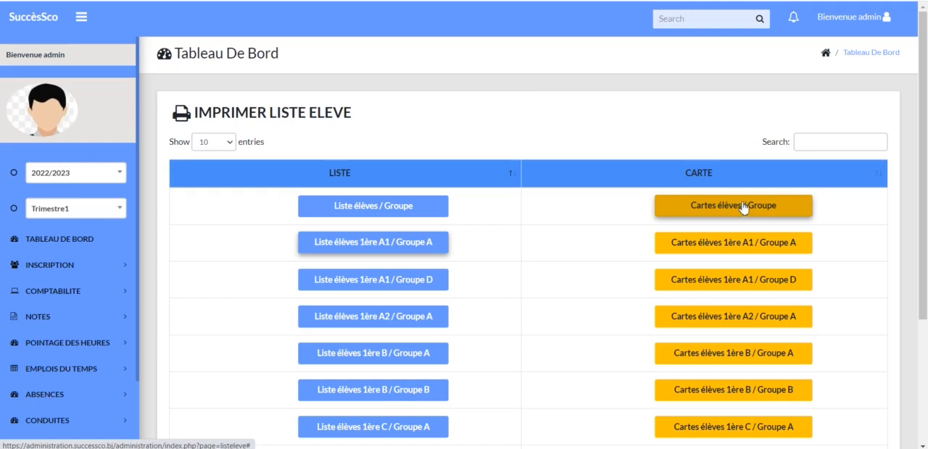
pyautogui.click(758, 210)
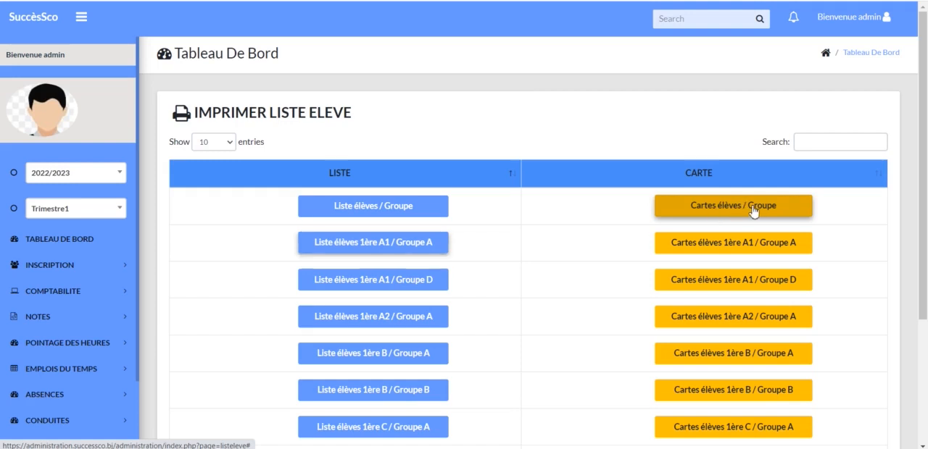
pyautogui.click(781, 259)
pyautogui.click(770, 250)
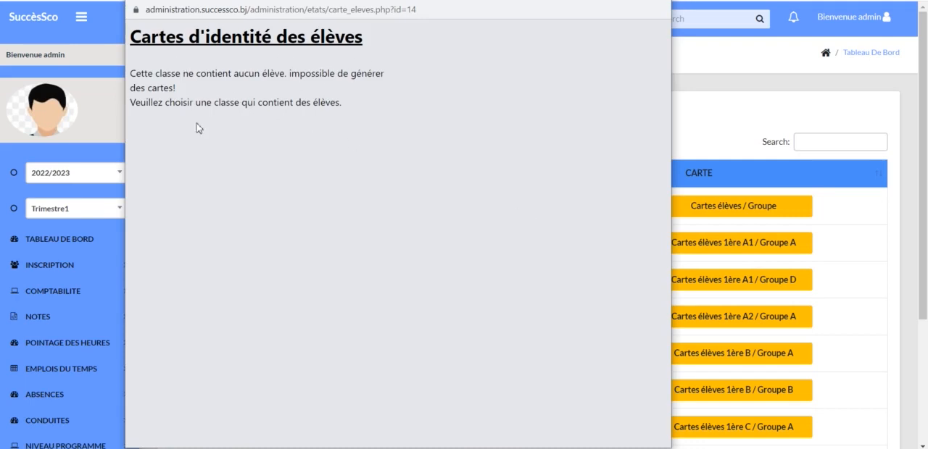
# Open Liste des enseignants under Editions to view the printable teacher lists by class.
pyautogui.click(86, 385)
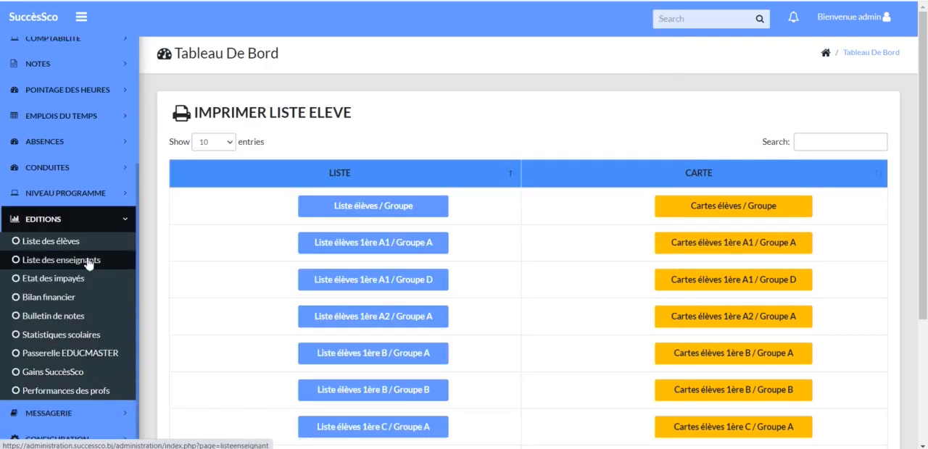
pyautogui.click(87, 262)
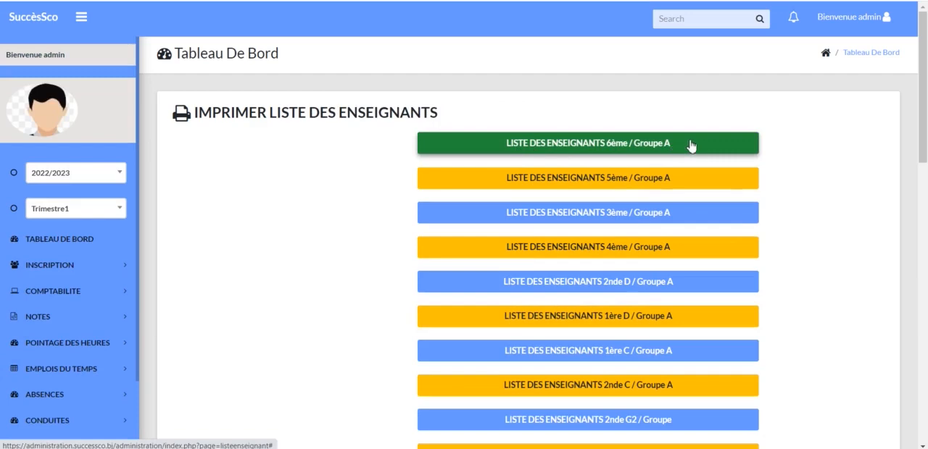
pyautogui.click(587, 145)
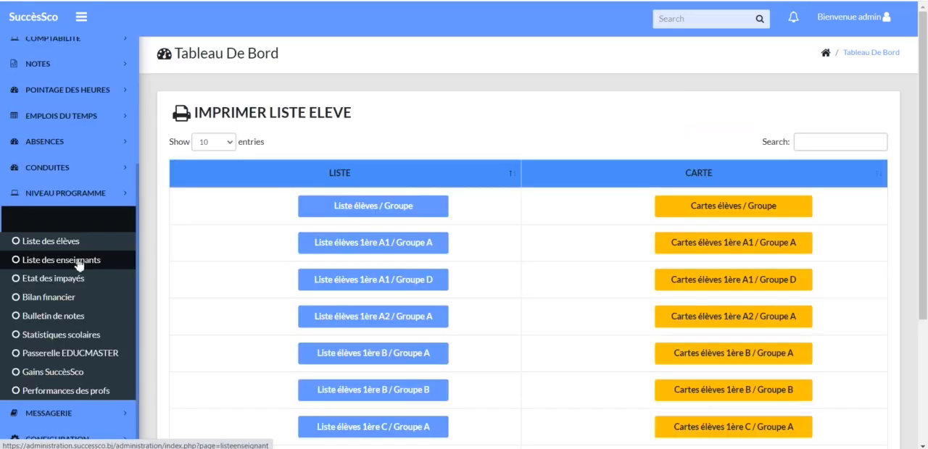
pyautogui.click(79, 263)
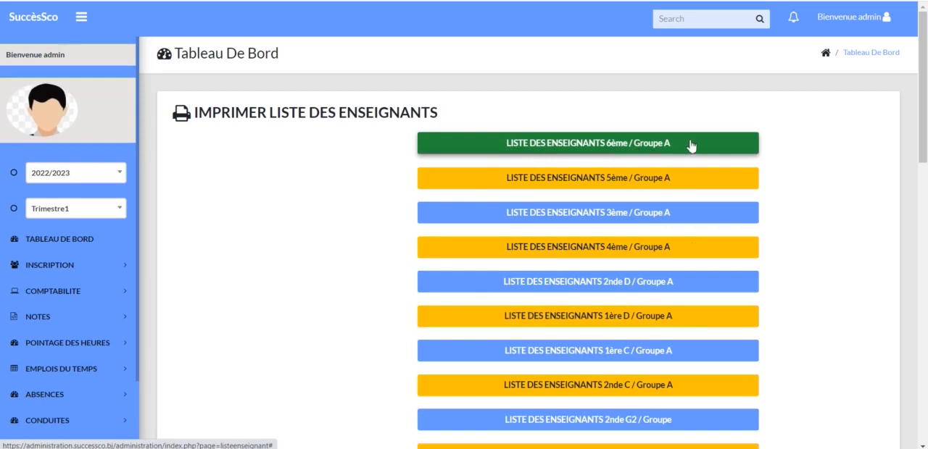
# Open Etat des impayés under Editions and request the global unpaid fees report for 6ème / Groupe A.
pyautogui.scroll(-2, 65, 362)
pyautogui.click(60, 392)
pyautogui.scroll(-3, 61, 389)
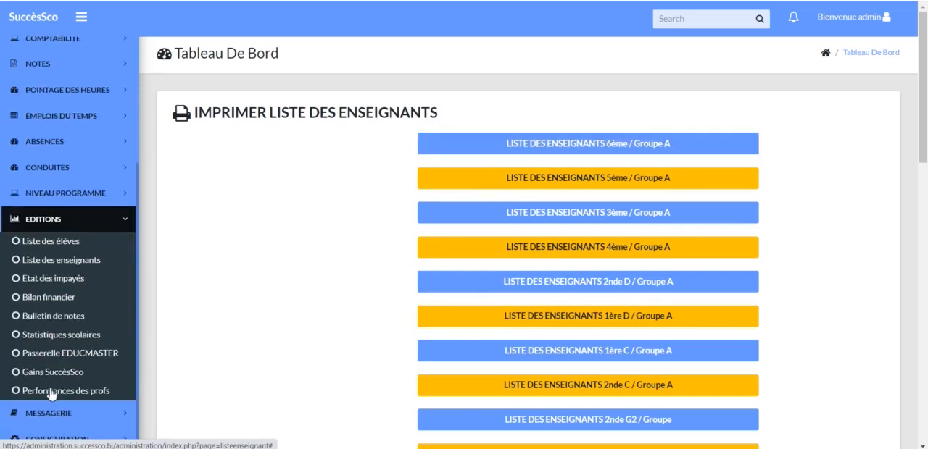
pyautogui.click(80, 282)
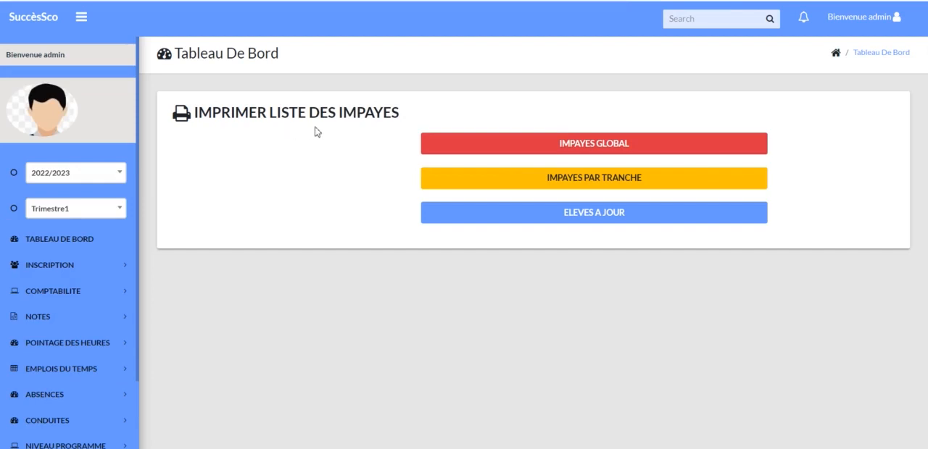
pyautogui.click(670, 149)
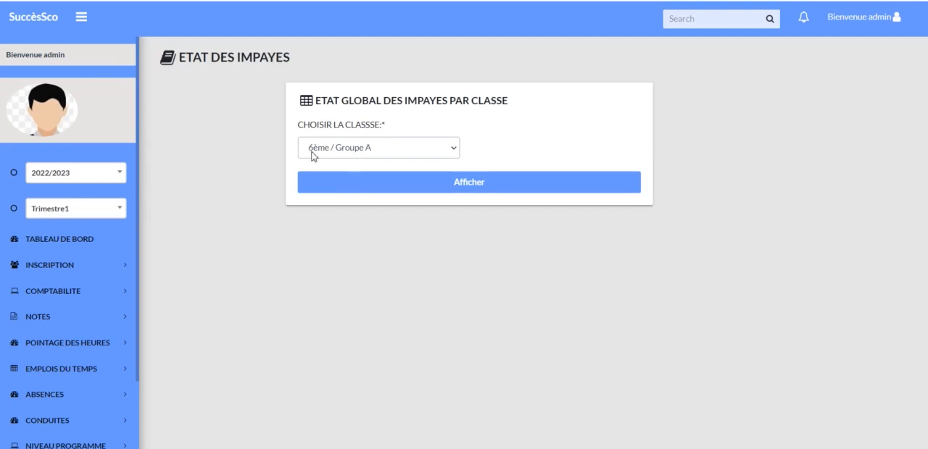
pyautogui.click(457, 148)
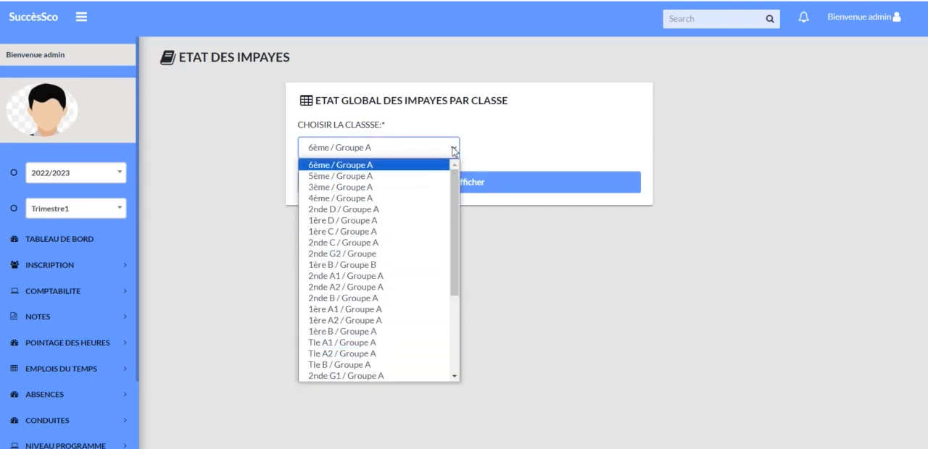
pyautogui.click(455, 149)
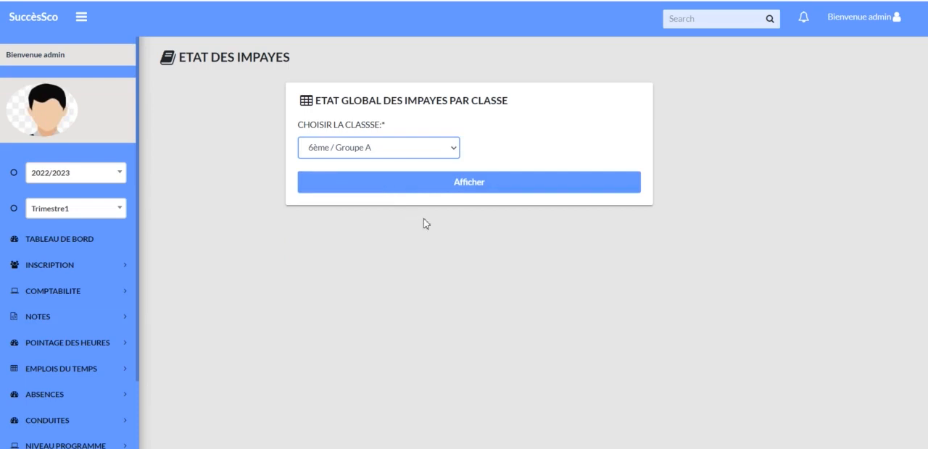
pyautogui.click(510, 187)
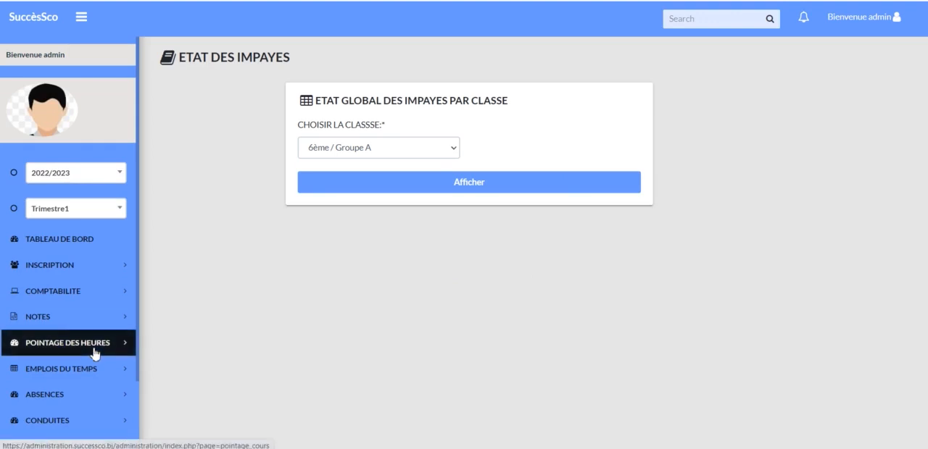
# Return to the unpaid fees print options and open the Elèves à jour payment report.
pyautogui.scroll(-2, 96, 353)
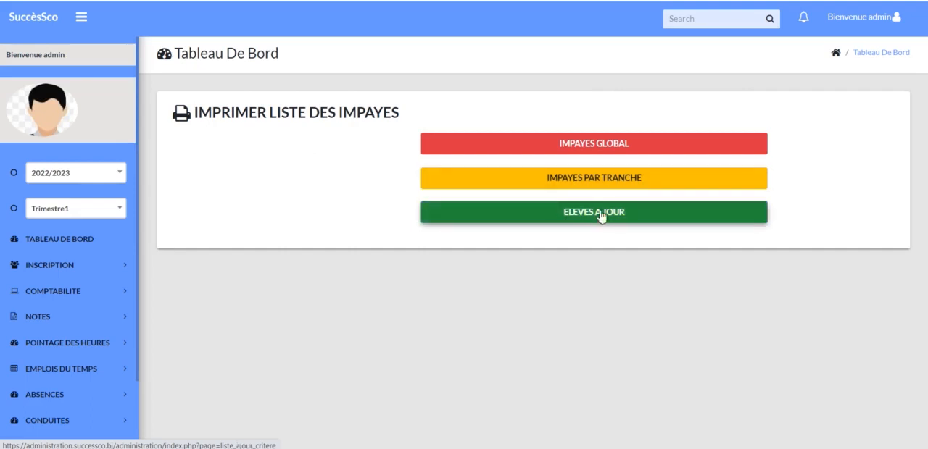
pyautogui.click(680, 220)
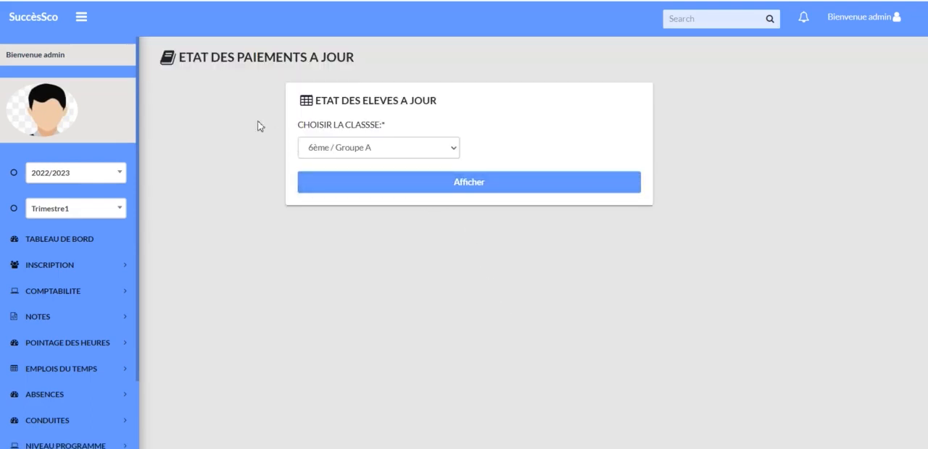
pyautogui.scroll(-4, 83, 305)
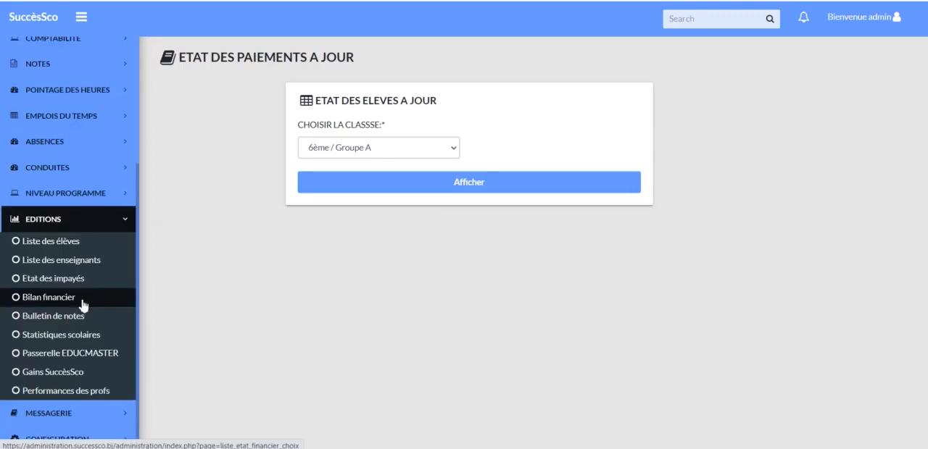
# Request the Etat des encaissements report from Bilan financier under Editions, and open the Bilan financier général period form.
pyautogui.click(81, 300)
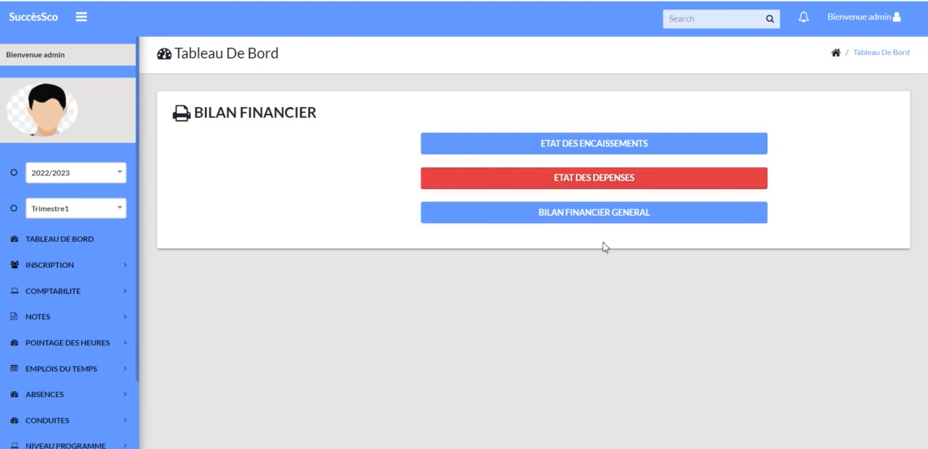
pyautogui.click(627, 151)
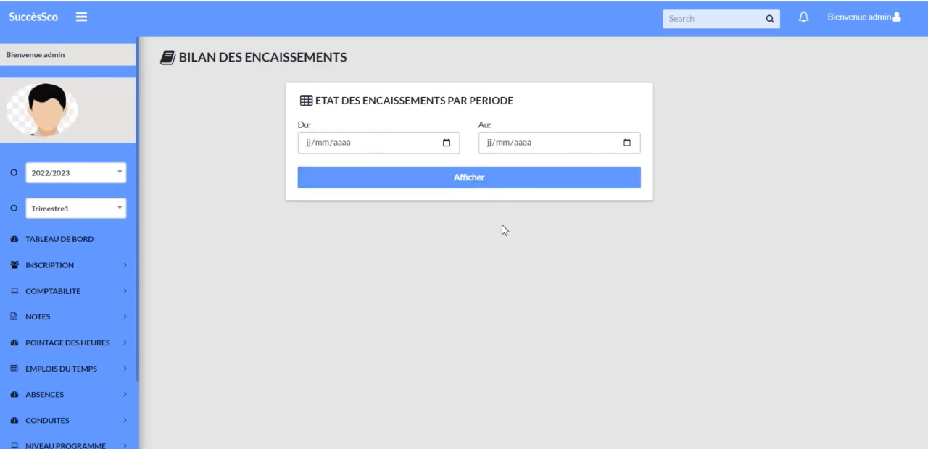
pyautogui.click(514, 183)
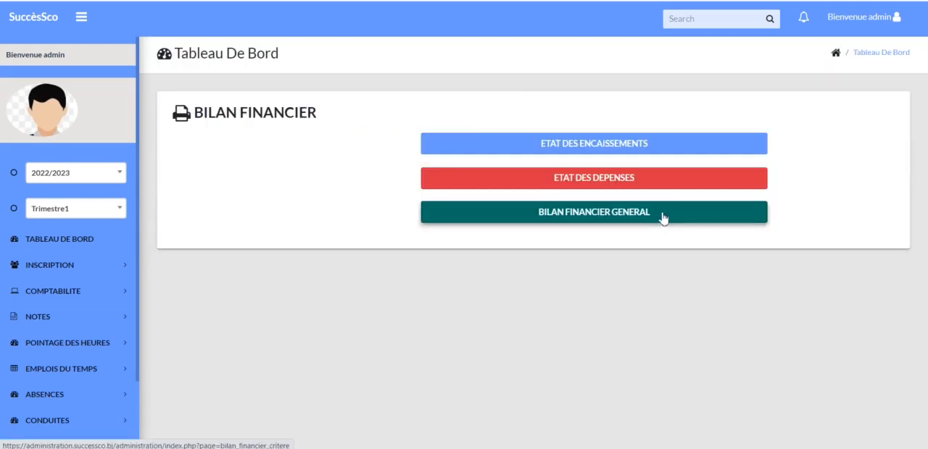
pyautogui.click(663, 218)
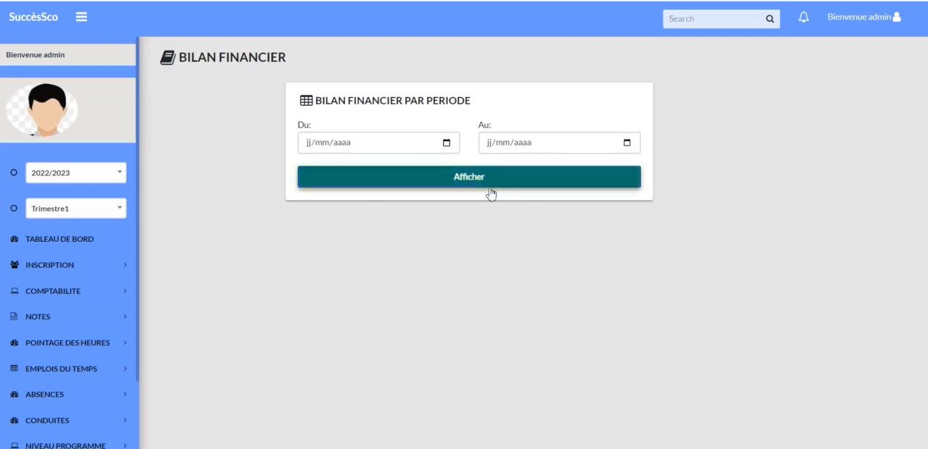
# Open Passerelle EDUCMASTER under Editions and display the Trimestre1 export list through to its Excel export option.
pyautogui.scroll(-1, 42, 413)
pyautogui.click(41, 412)
pyautogui.scroll(-3, 58, 387)
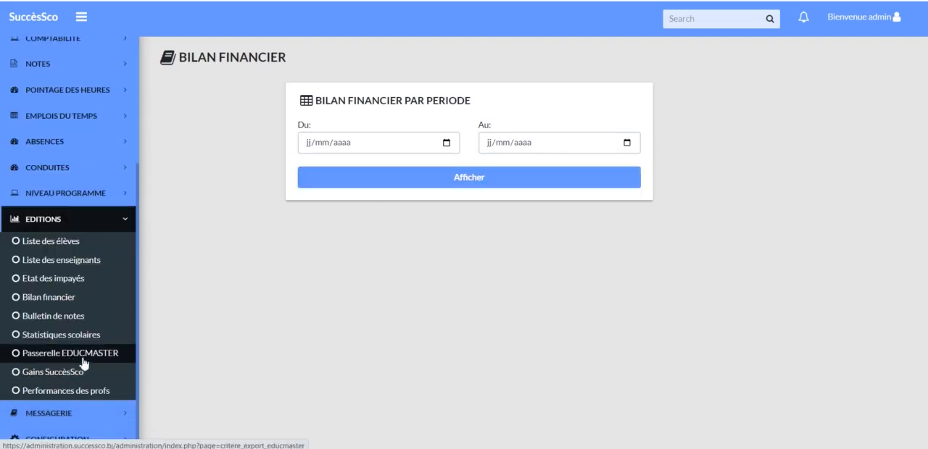
pyautogui.click(79, 363)
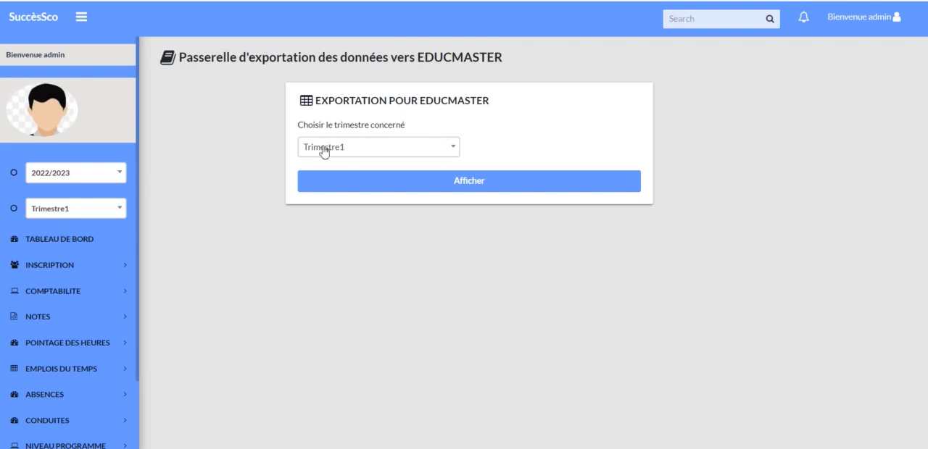
pyautogui.click(476, 189)
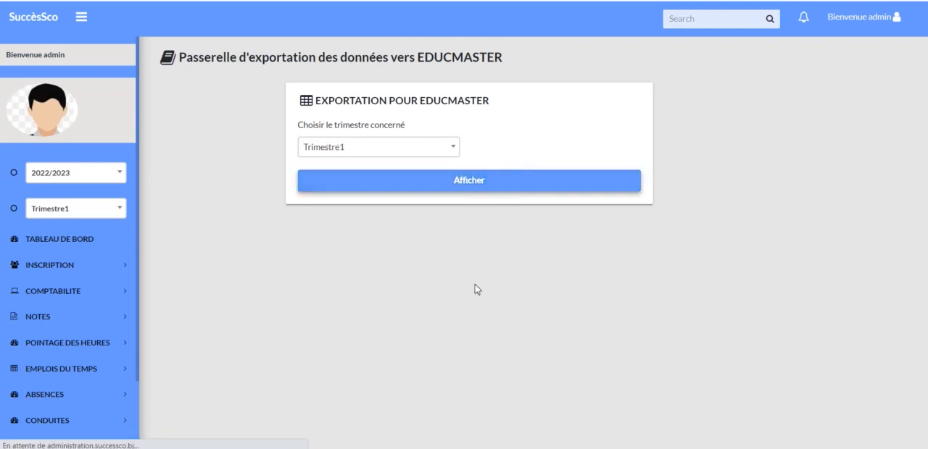
pyautogui.scroll(-1, 508, 239)
pyautogui.scroll(1, 526, 242)
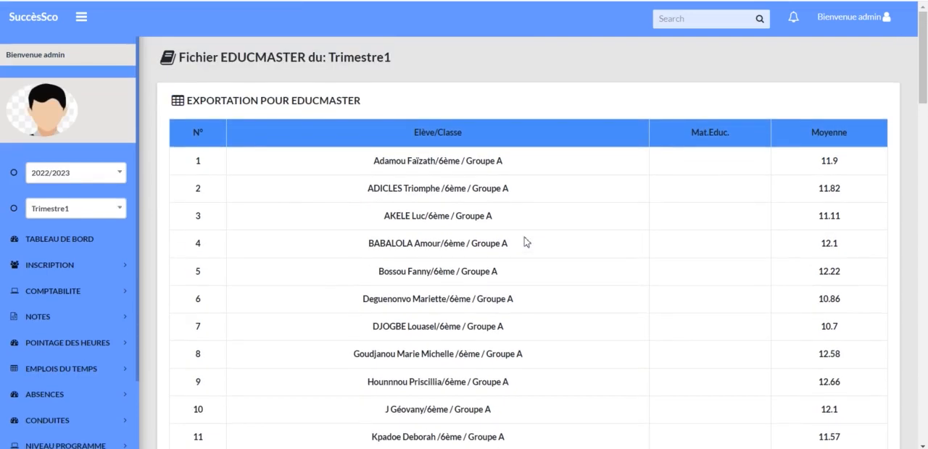
pyautogui.scroll(-20, 526, 242)
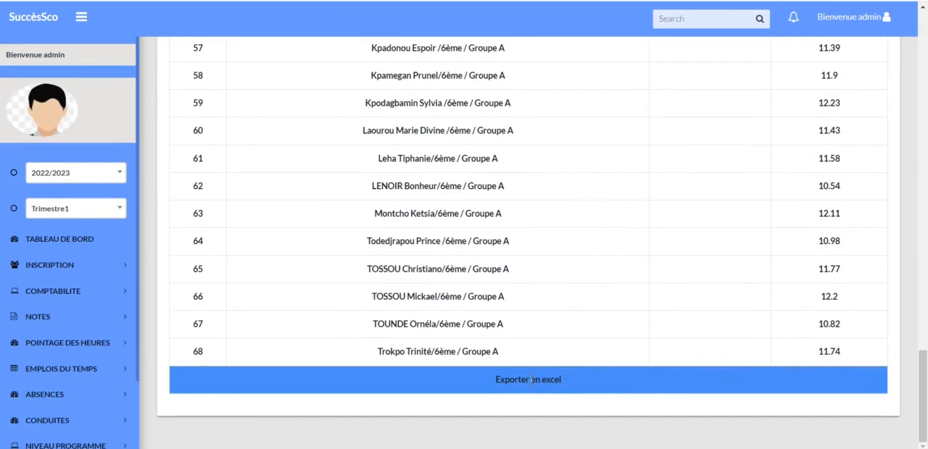
# Open Gains SuccèsSco under Editions and request the earnings report without specifying a period.
pyautogui.scroll(-1, 56, 393)
pyautogui.click(57, 388)
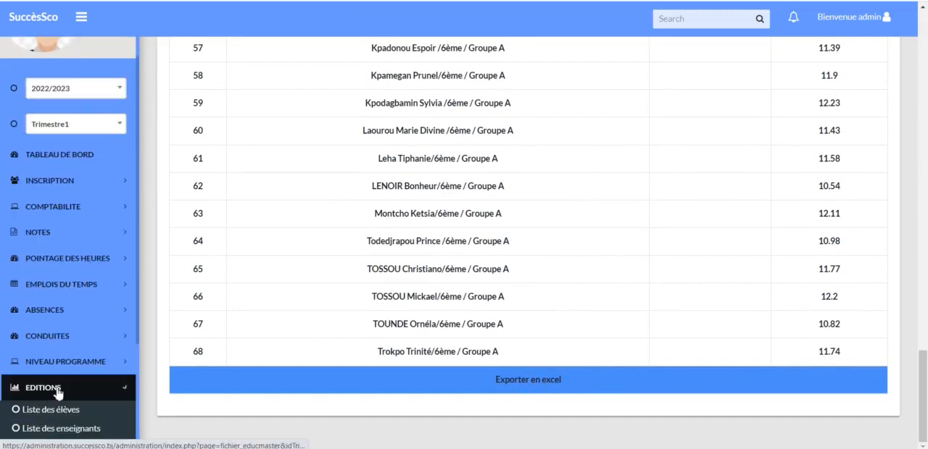
pyautogui.scroll(-2, 62, 392)
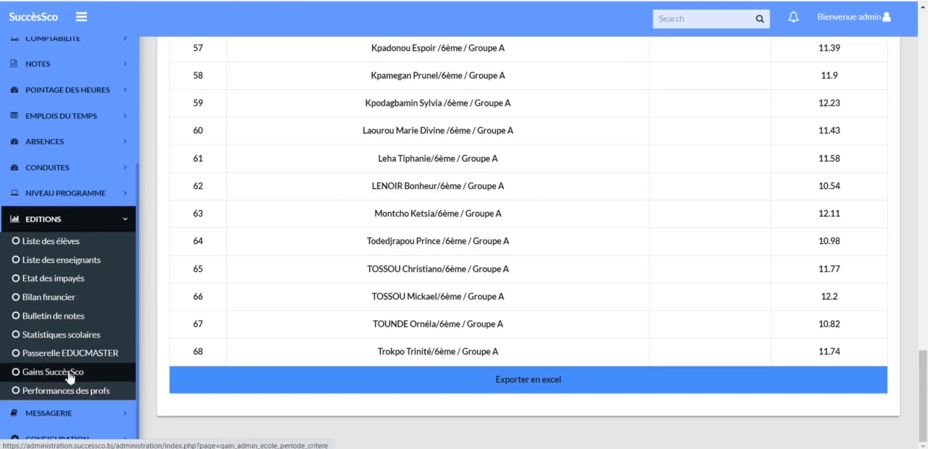
pyautogui.click(69, 373)
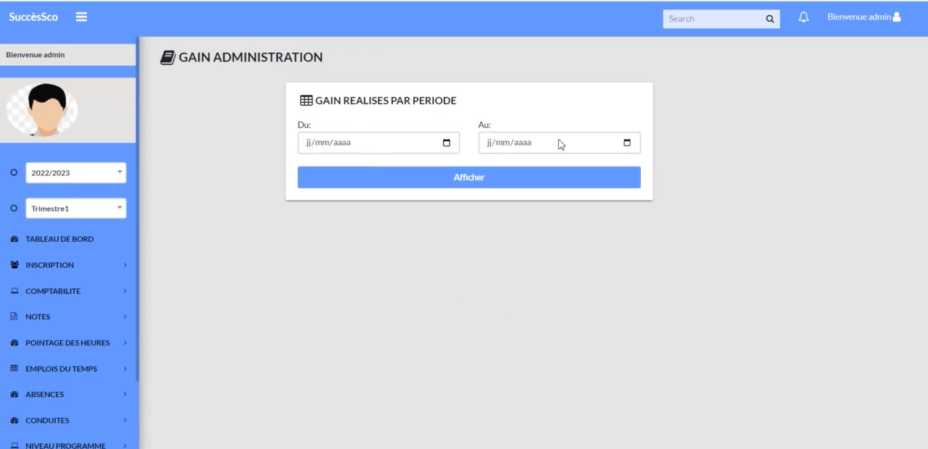
pyautogui.click(504, 183)
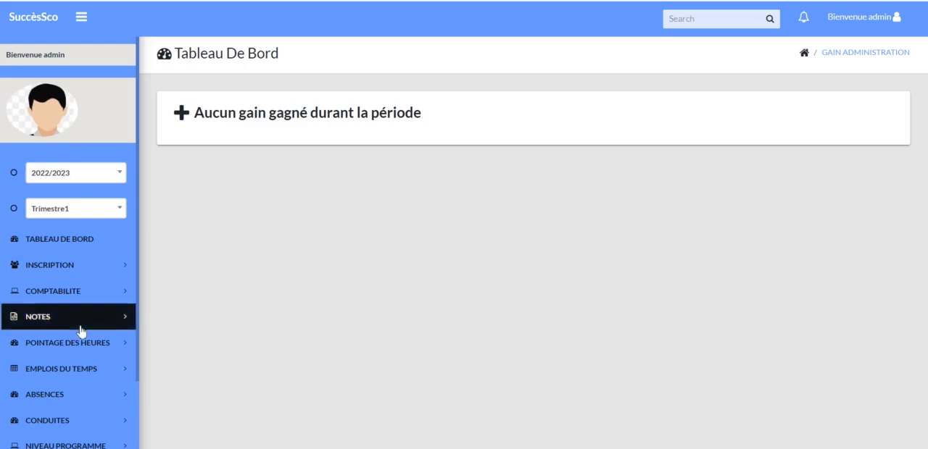
# Open Performances des profs under Editions and request the teacher performance report with the period dates left blank.
pyautogui.scroll(-2, 79, 327)
pyautogui.click(77, 385)
pyautogui.scroll(-2, 77, 391)
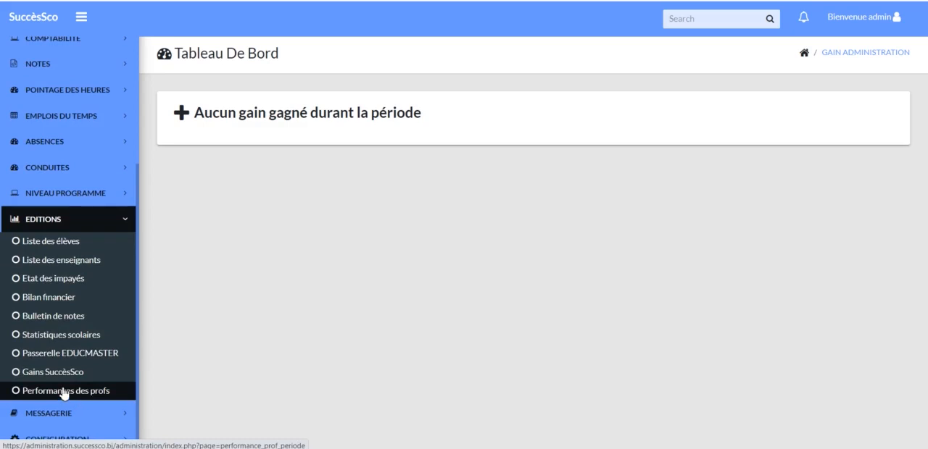
pyautogui.click(77, 395)
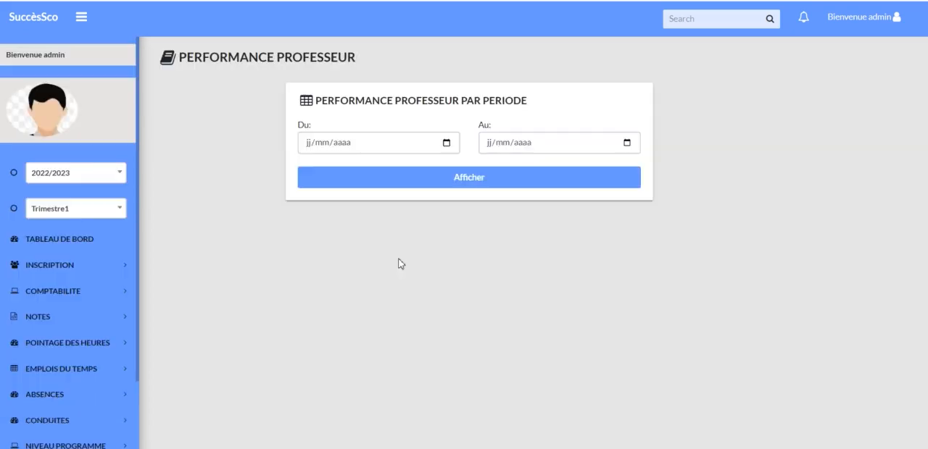
pyautogui.click(318, 145)
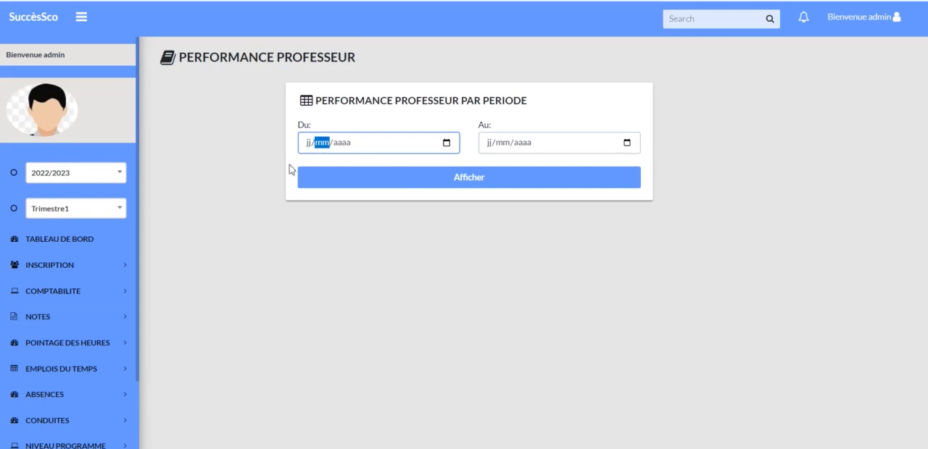
pyautogui.click(292, 155)
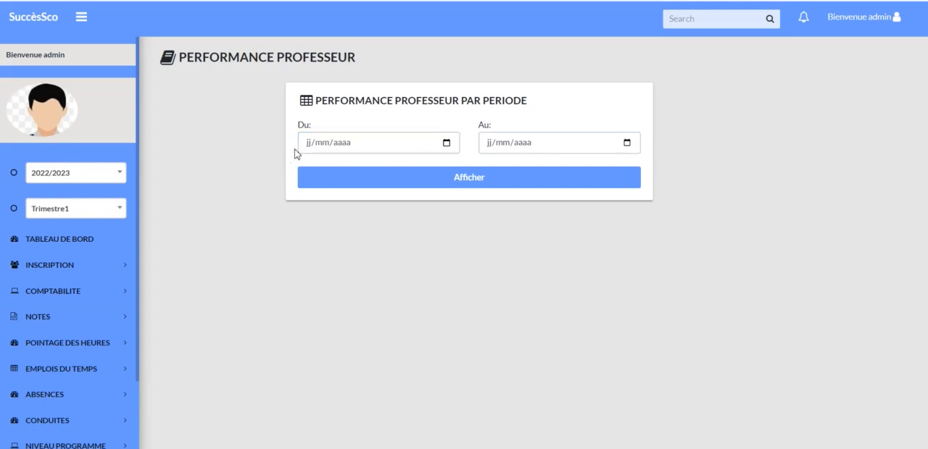
pyautogui.click(471, 179)
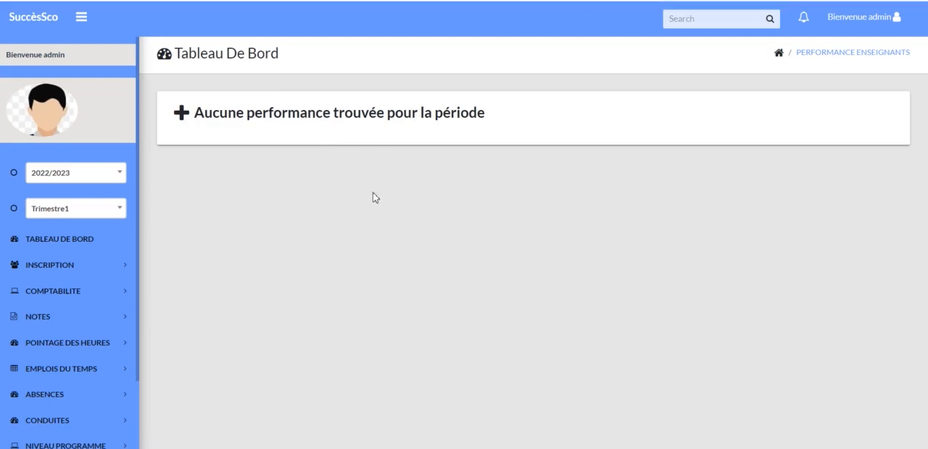
# Open Boite à messages under Messagerie and look through the list of published messages.
pyautogui.scroll(-2, 75, 416)
pyautogui.click(75, 416)
pyautogui.scroll(-1, 79, 408)
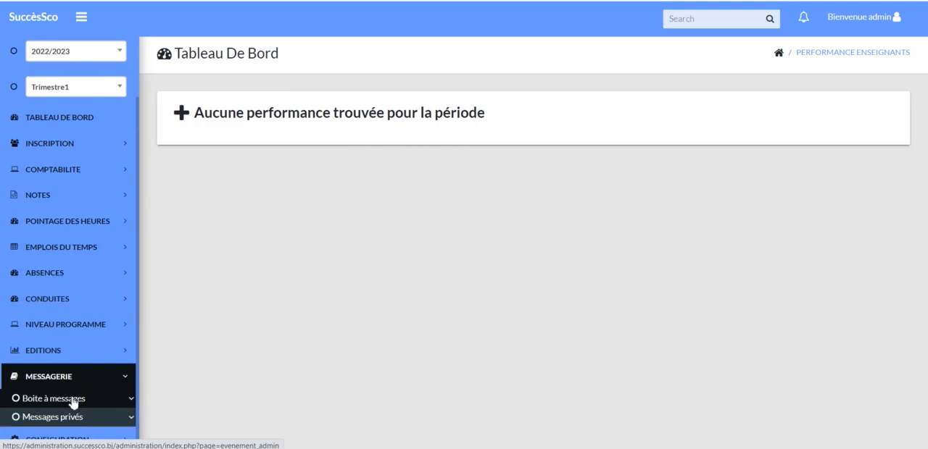
pyautogui.click(73, 400)
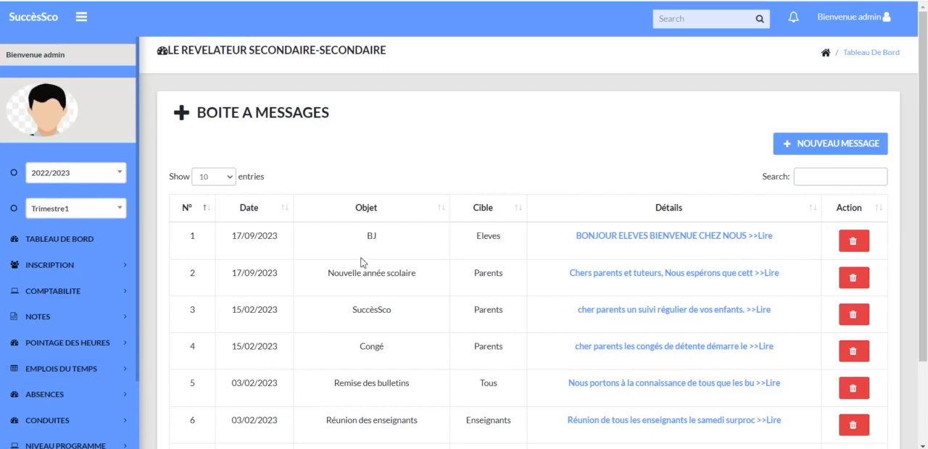
pyautogui.scroll(-3, 462, 177)
pyautogui.scroll(3, 629, 217)
# Open the new message publication form and review its Cible recipient choices and Message field.
pyautogui.click(836, 144)
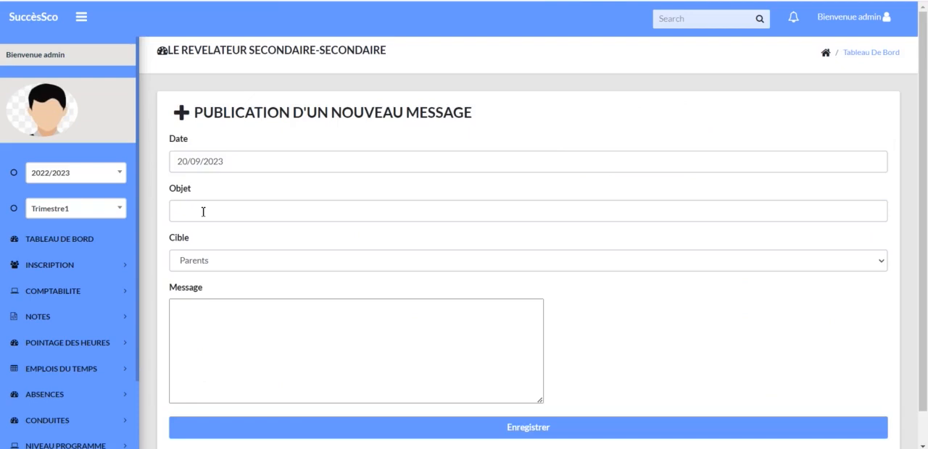
pyautogui.click(219, 263)
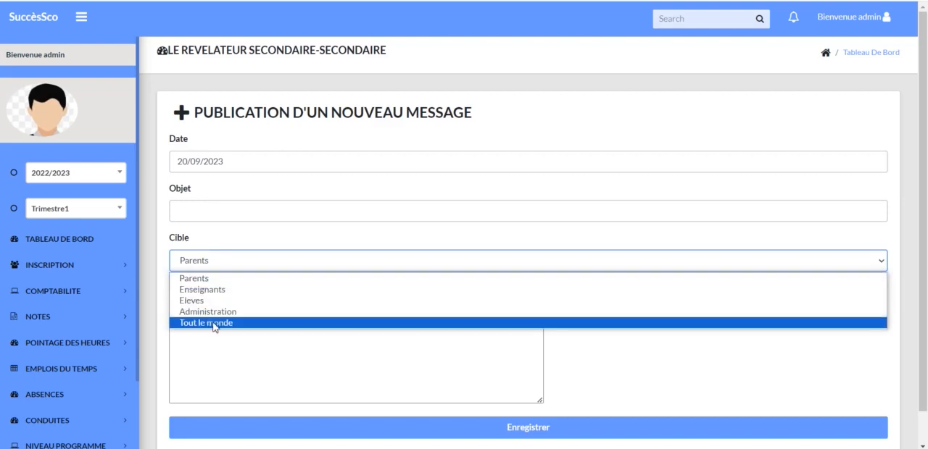
pyautogui.scroll(-1, 214, 327)
pyautogui.click(319, 288)
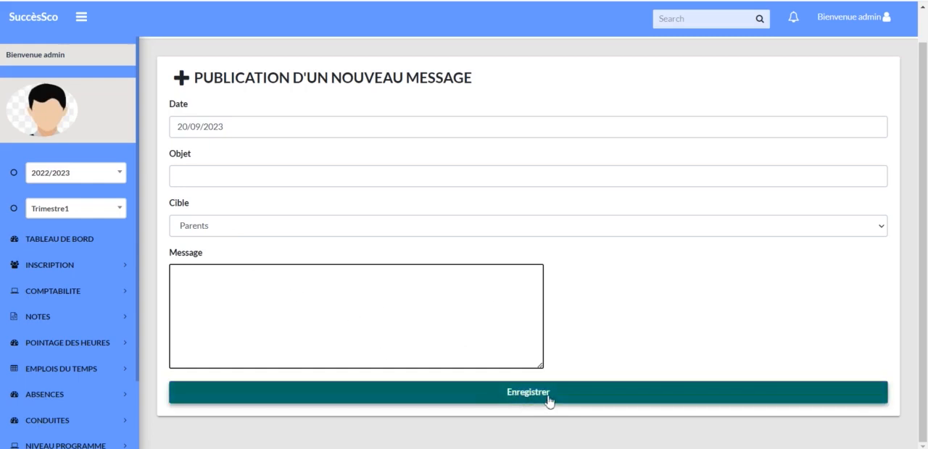
# Open Messages privés under Messagerie to view the private messages sent to parents.
pyautogui.scroll(-3, 44, 406)
pyautogui.click(41, 415)
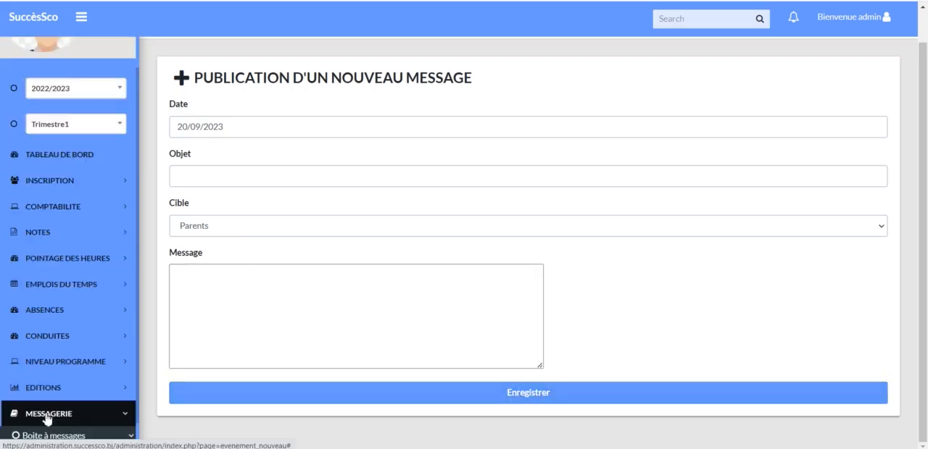
pyautogui.scroll(-1, 44, 423)
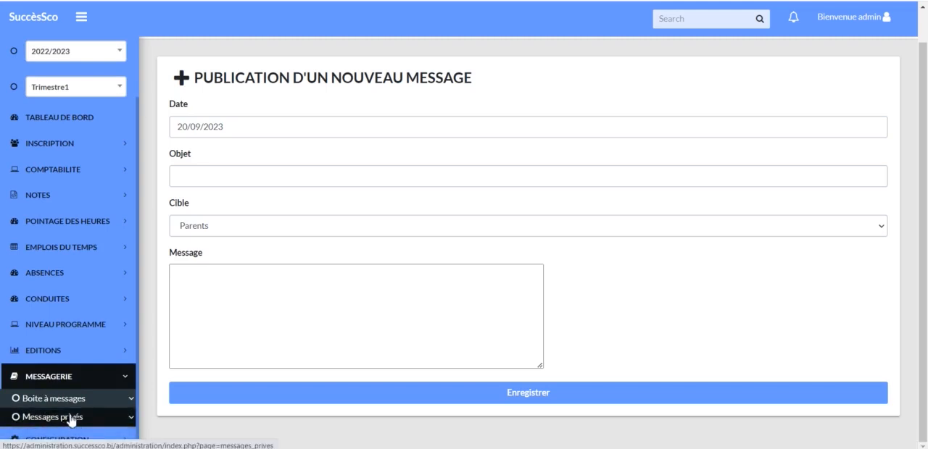
pyautogui.click(71, 421)
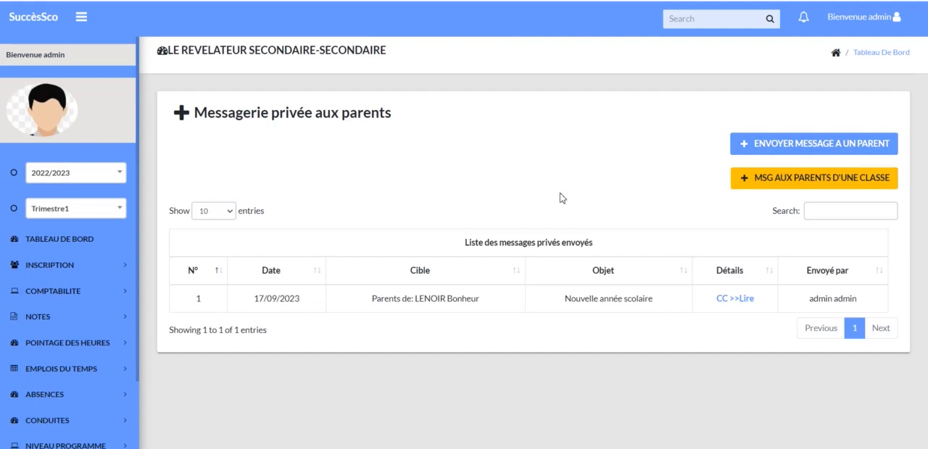
# Open the form for a private message to one parent and review its Objet, Elève concerné list and Message fields.
pyautogui.click(818, 147)
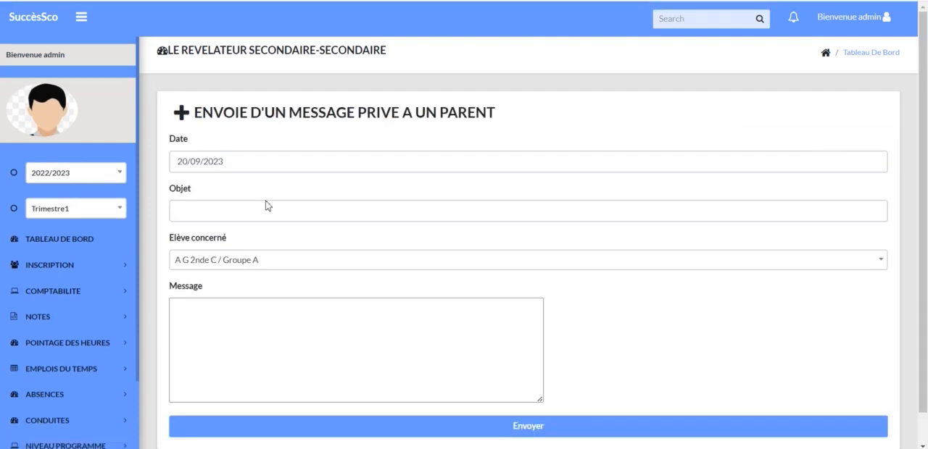
pyautogui.click(226, 216)
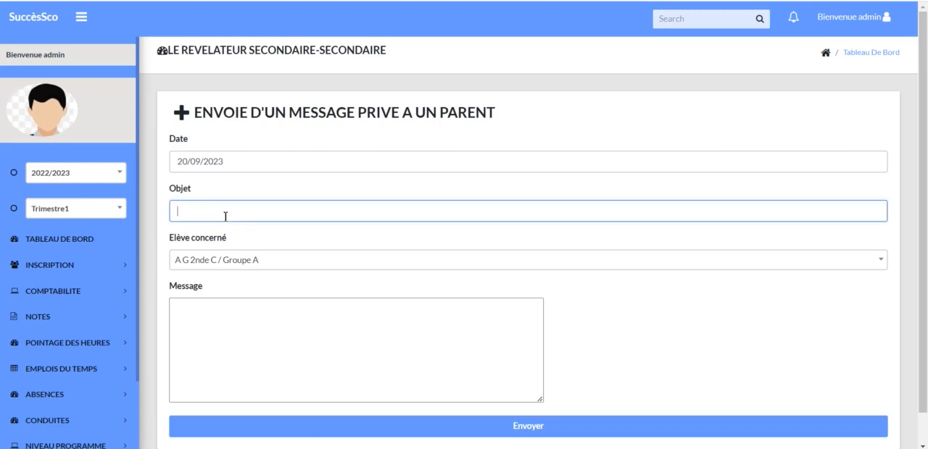
pyautogui.click(276, 267)
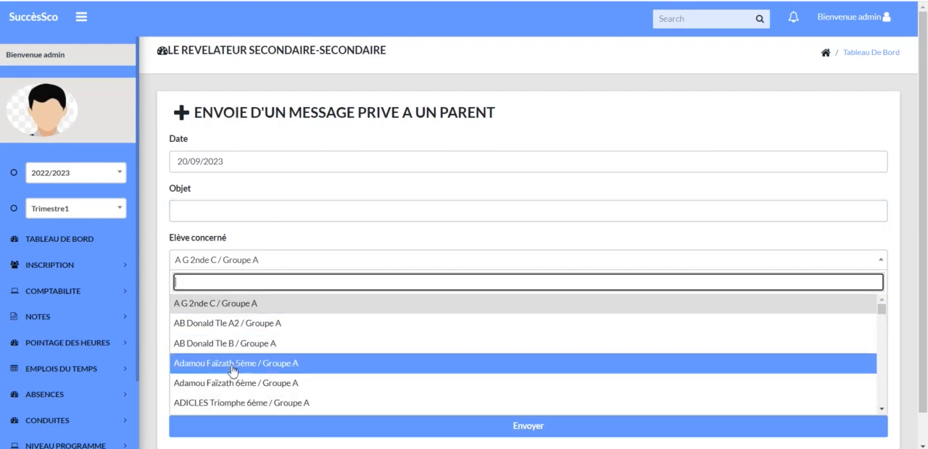
pyautogui.scroll(-5, 232, 371)
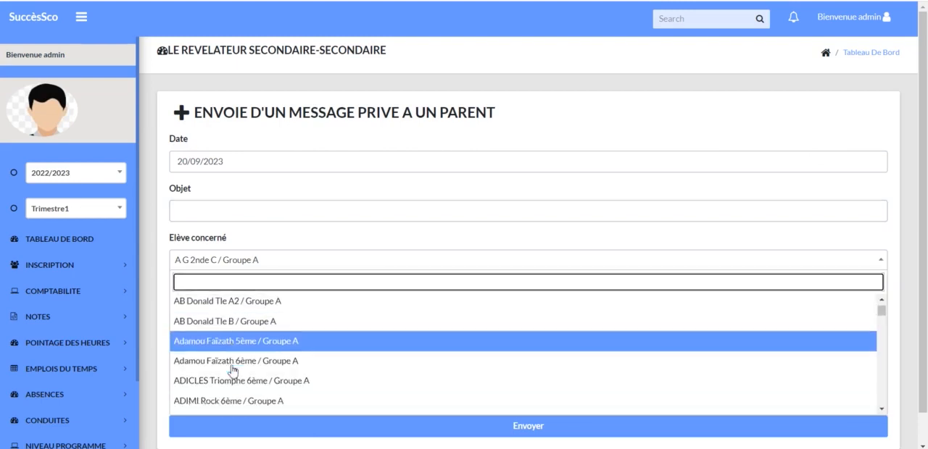
pyautogui.click(352, 268)
pyautogui.click(206, 327)
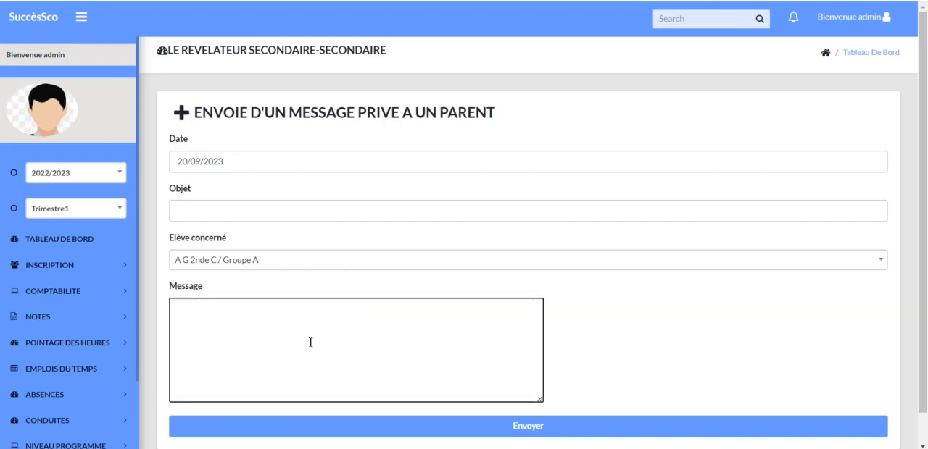
pyautogui.scroll(-1, 310, 341)
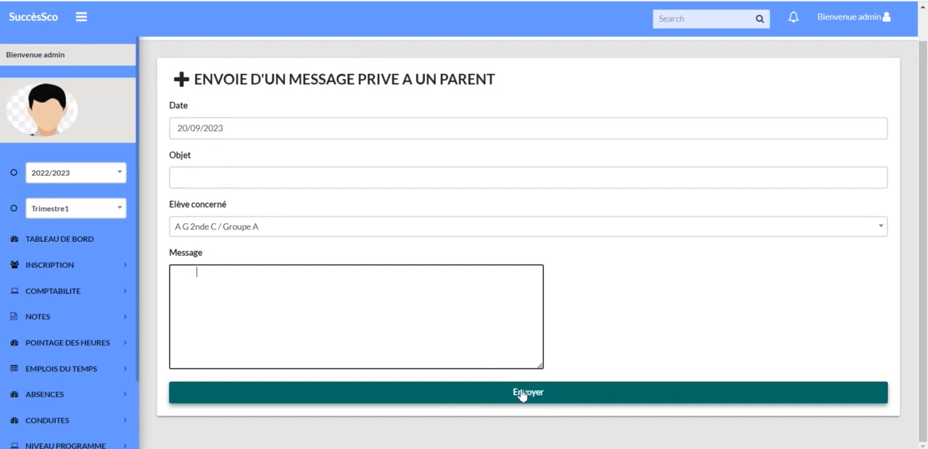
# Open the form for a private message to all parents of a class and select 2nde G2 / Groupe as Classe concernée.
pyautogui.hotkey('alt', 'Left')
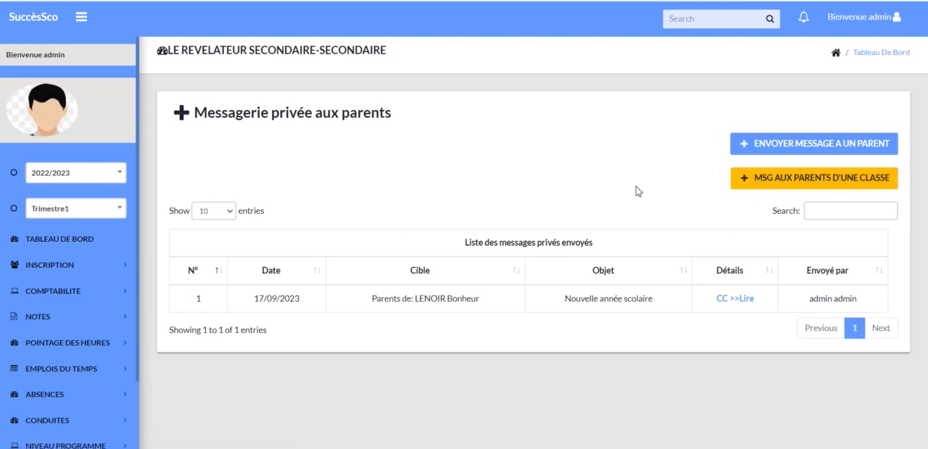
pyautogui.click(836, 180)
pyautogui.click(206, 214)
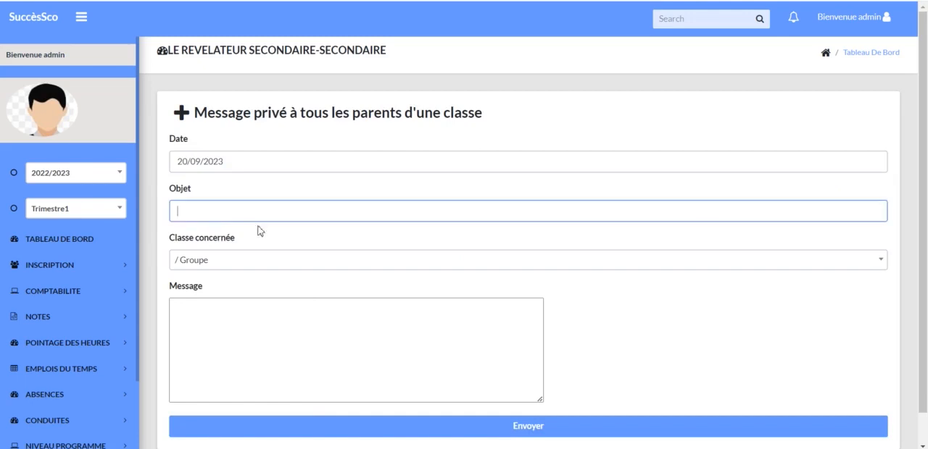
pyautogui.click(239, 263)
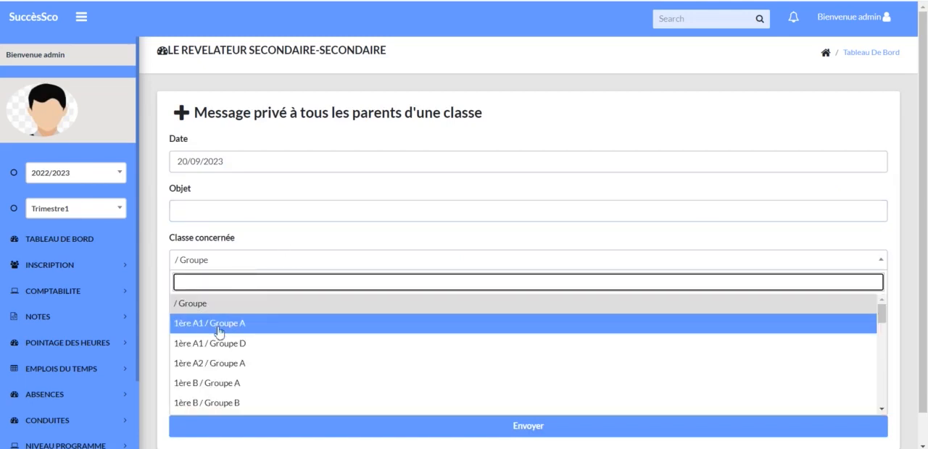
pyautogui.scroll(-10, 211, 371)
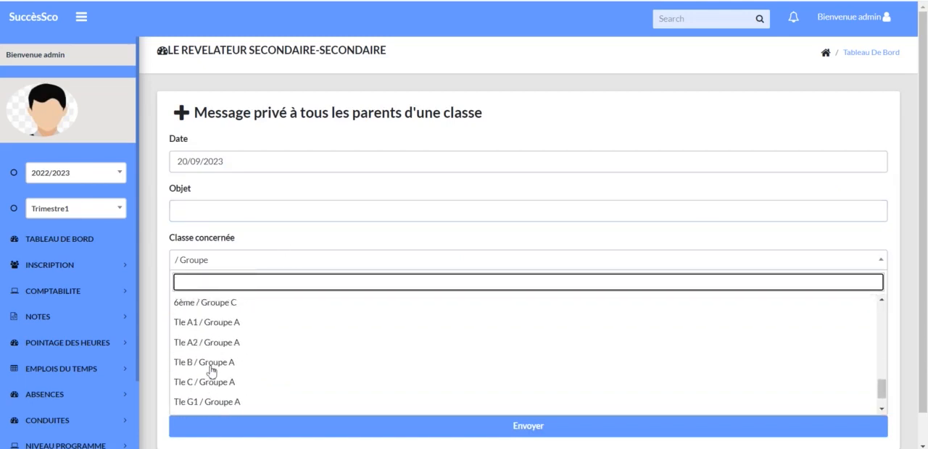
pyautogui.scroll(-1, 211, 371)
pyautogui.scroll(4, 211, 371)
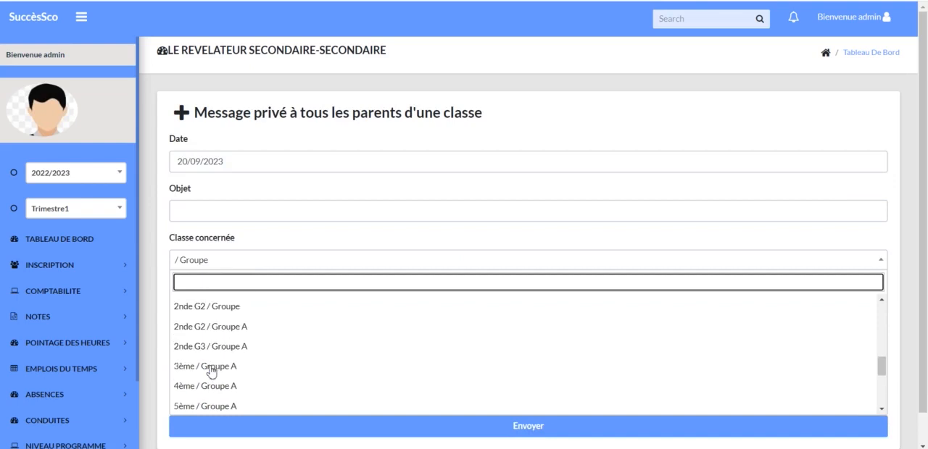
pyautogui.click(209, 312)
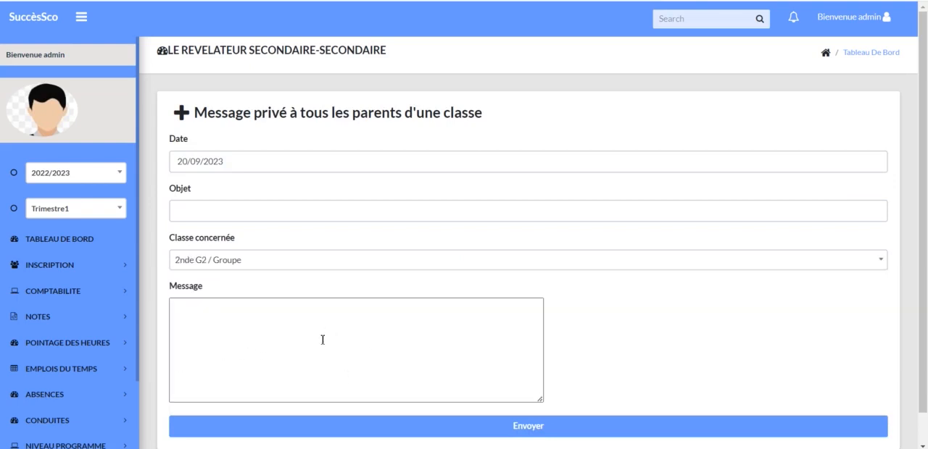
pyautogui.click(537, 431)
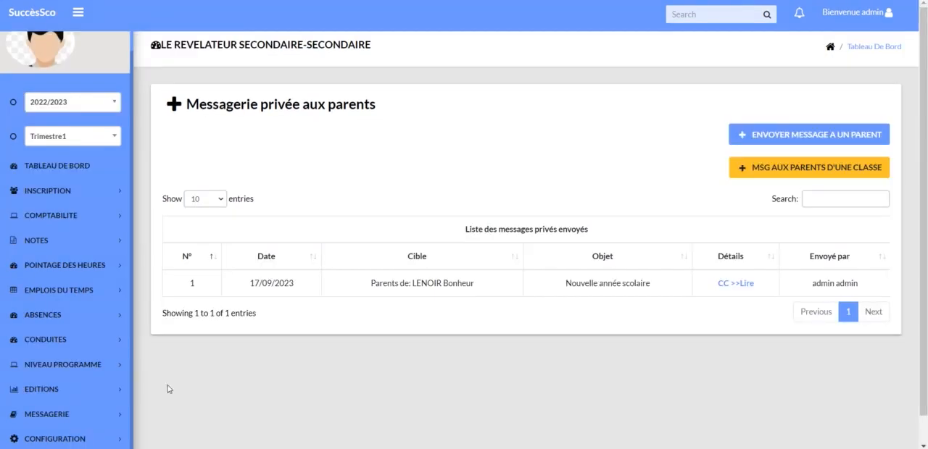
# Open Interrogations under Configuration and bring up the form for adding an interrogation.
pyautogui.click(47, 440)
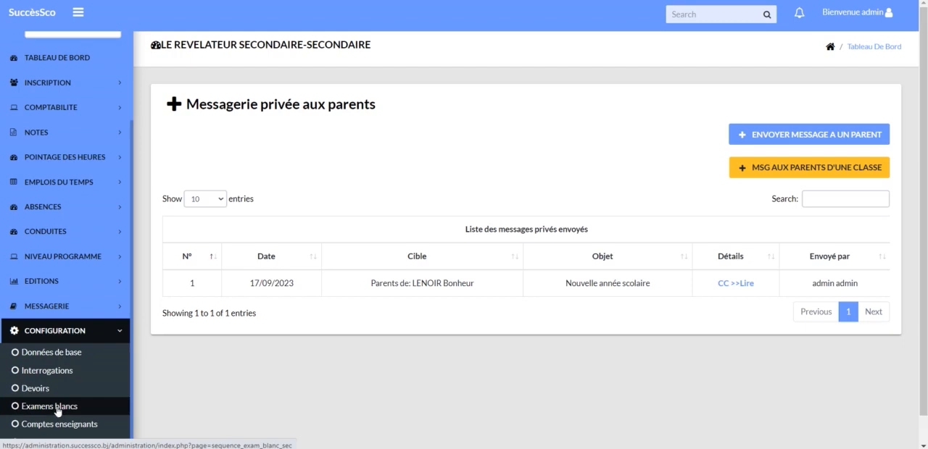
pyautogui.click(58, 372)
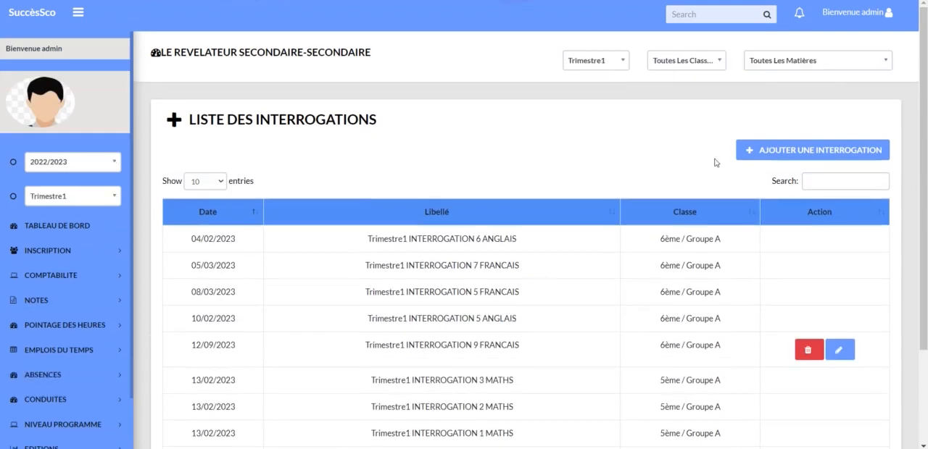
pyautogui.click(814, 150)
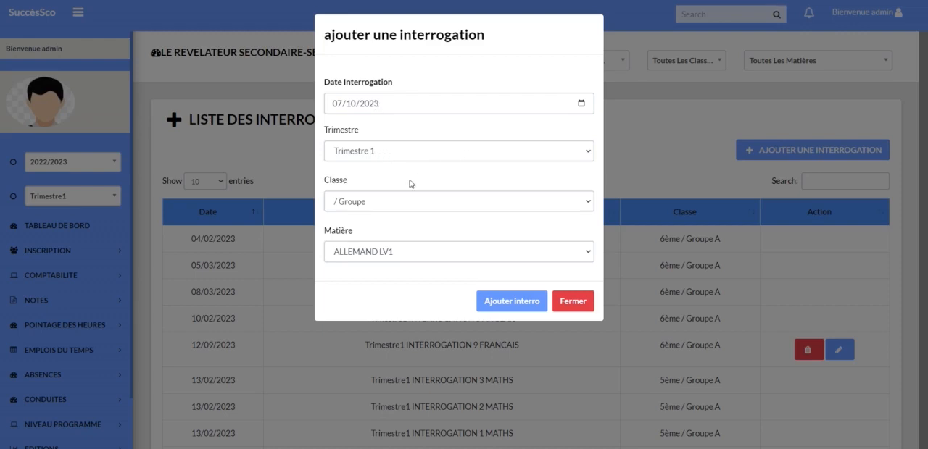
# Review the Trimestre, Classe and Matière choices for a new interrogation and look through the list of interrogations.
pyautogui.click(590, 153)
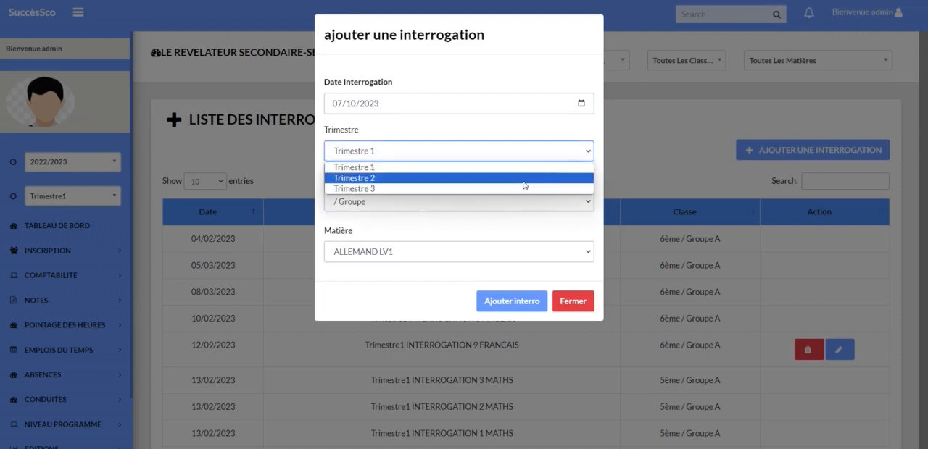
pyautogui.click(582, 153)
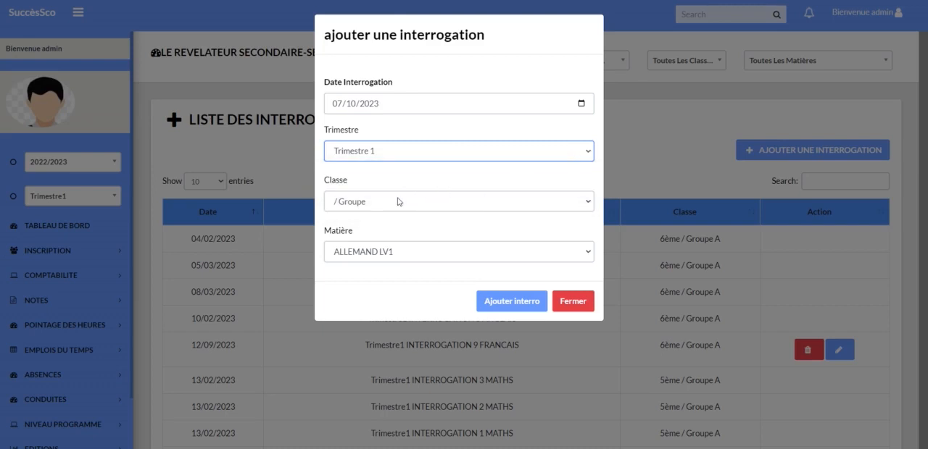
pyautogui.click(591, 203)
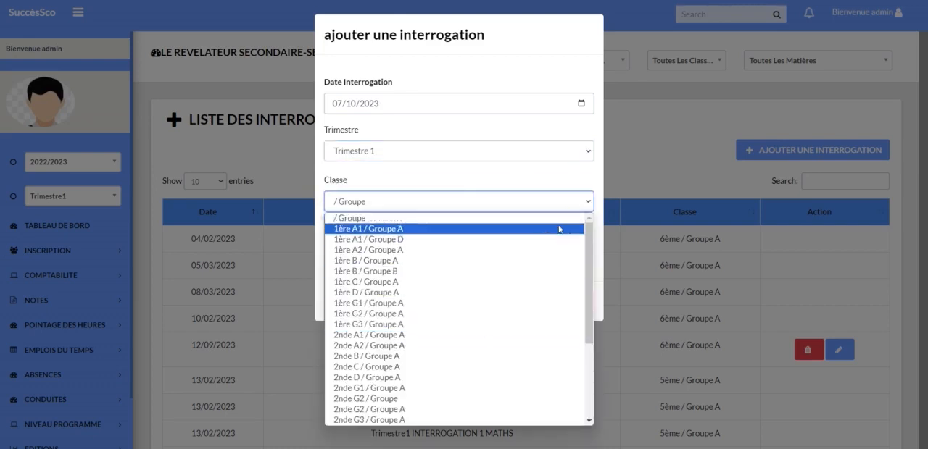
pyautogui.click(587, 198)
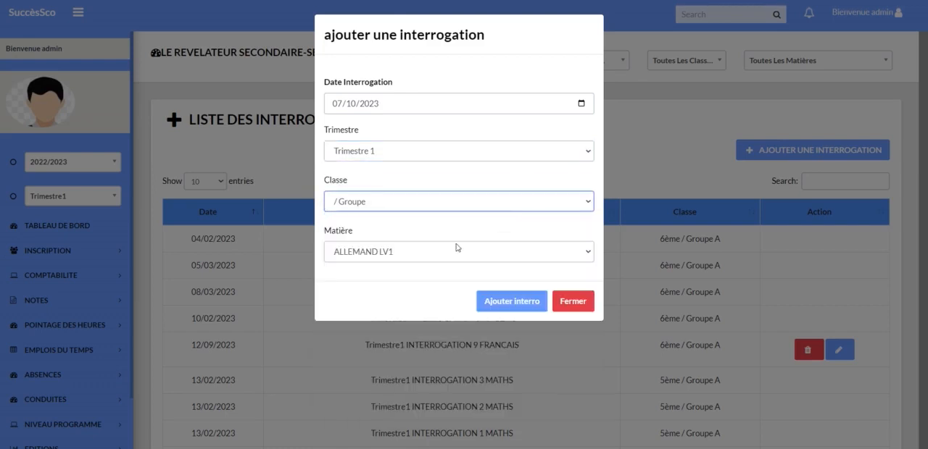
pyautogui.click(590, 252)
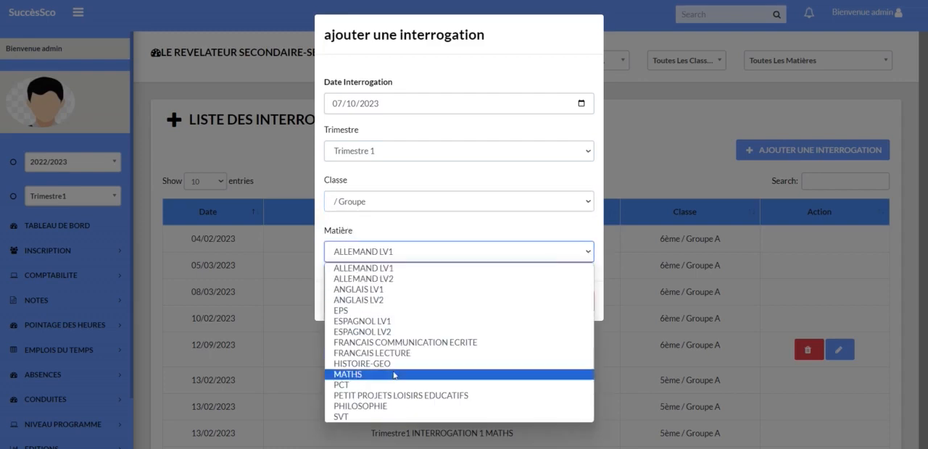
pyautogui.click(591, 253)
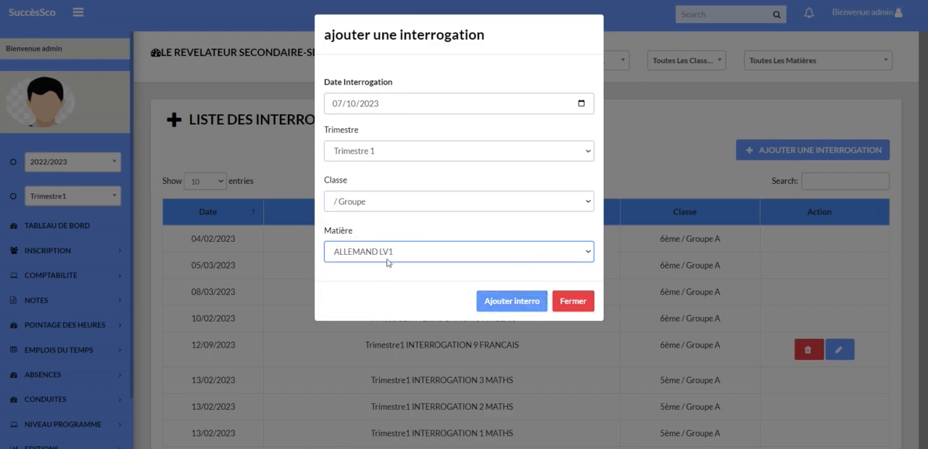
pyautogui.click(500, 303)
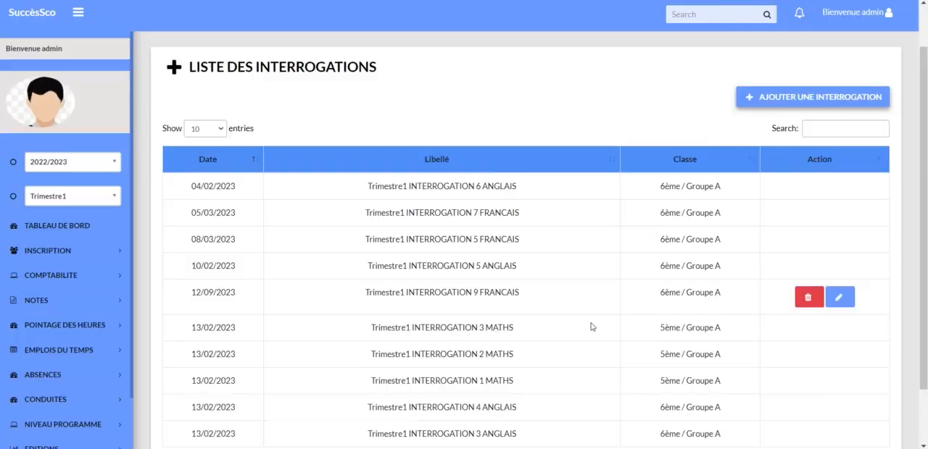
pyautogui.scroll(-2, 591, 327)
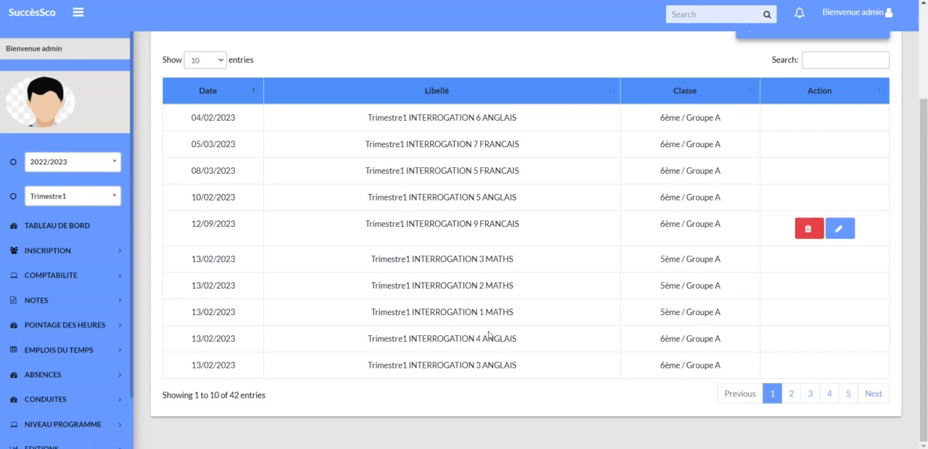
pyautogui.scroll(-2, 72, 326)
# Open Devoirs under Configuration and review the form for adding a devoir and the list of devoirs.
pyautogui.click(77, 331)
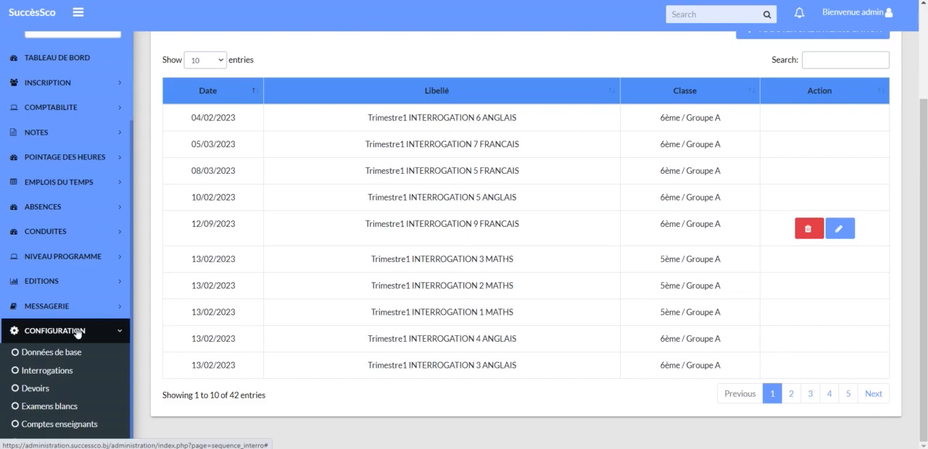
pyautogui.click(50, 392)
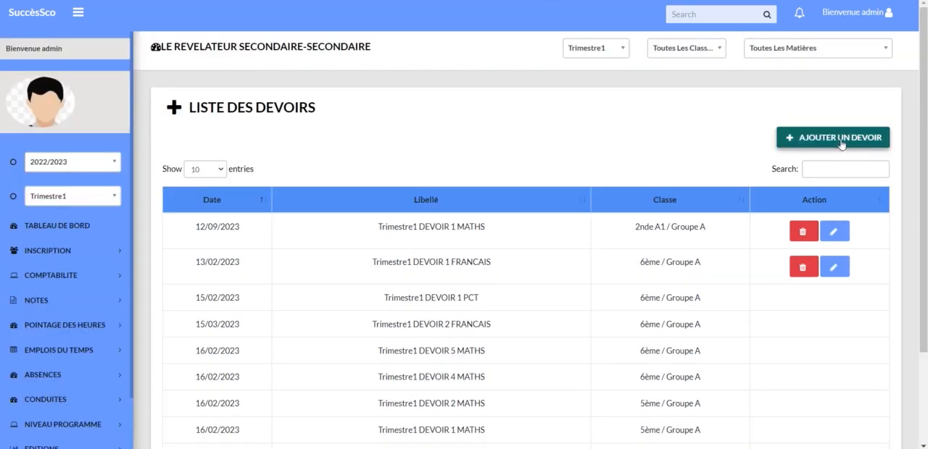
pyautogui.click(842, 141)
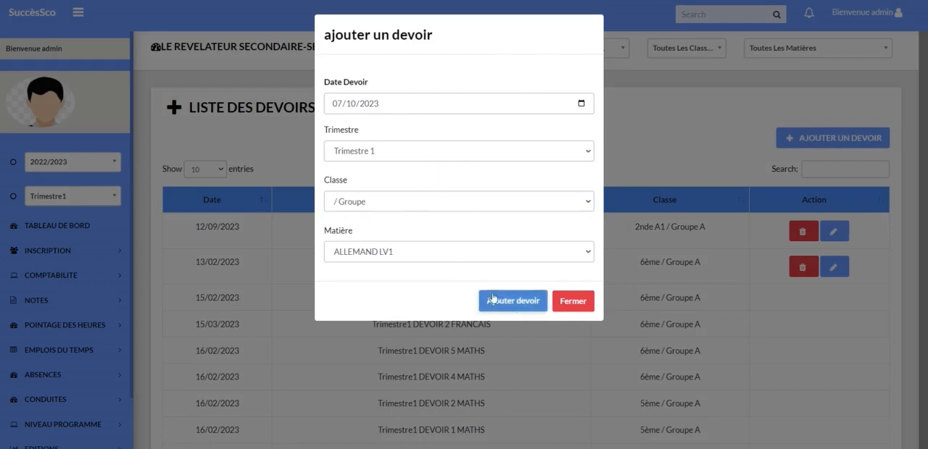
pyautogui.click(518, 307)
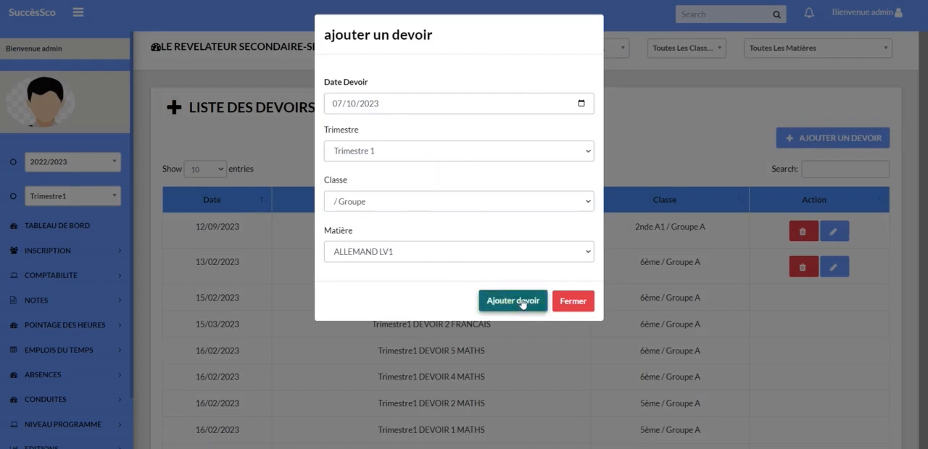
pyautogui.click(569, 300)
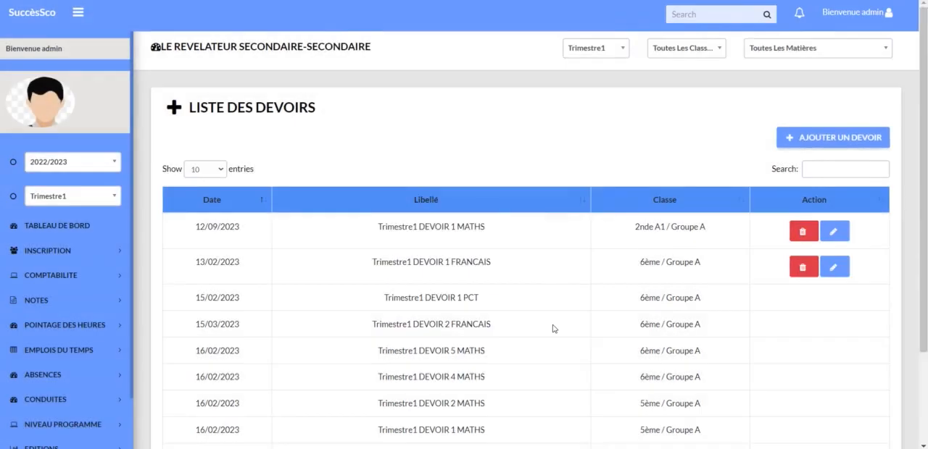
pyautogui.scroll(-2, 572, 298)
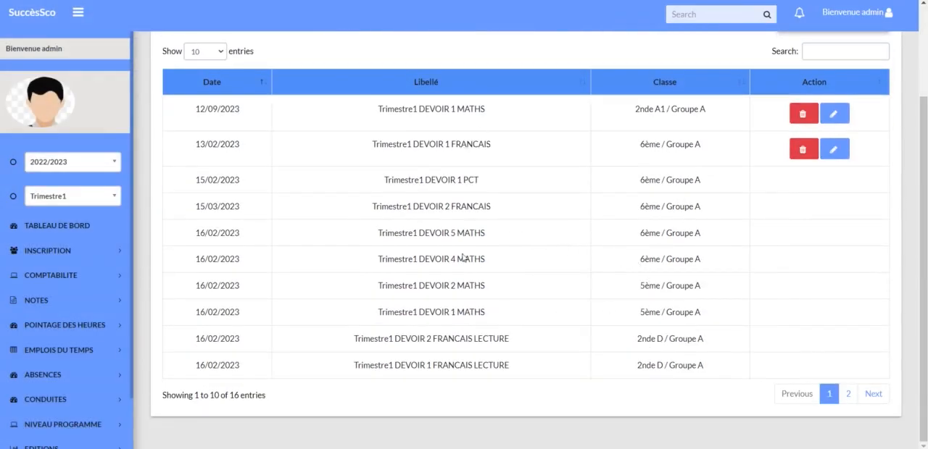
# Open Examens blancs under Configuration, review the form for adding a mock exam and close it without saving.
pyautogui.scroll(-1, 44, 399)
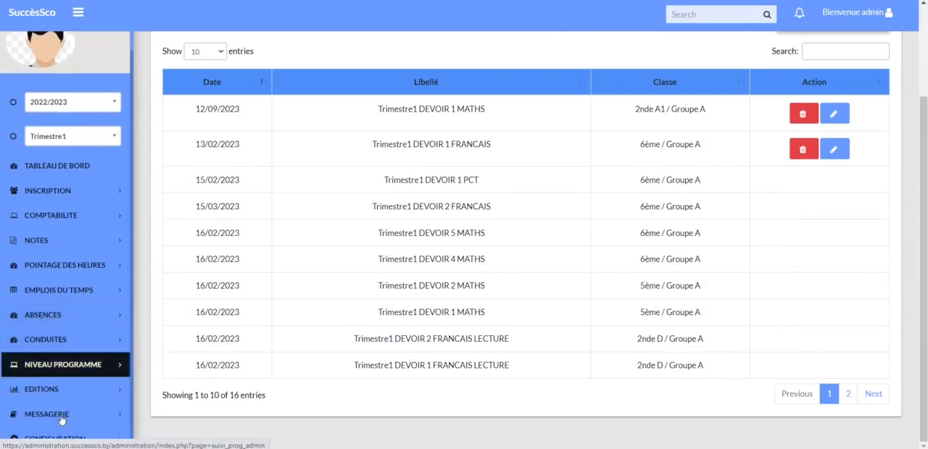
pyautogui.click(56, 437)
pyautogui.scroll(-2, 53, 442)
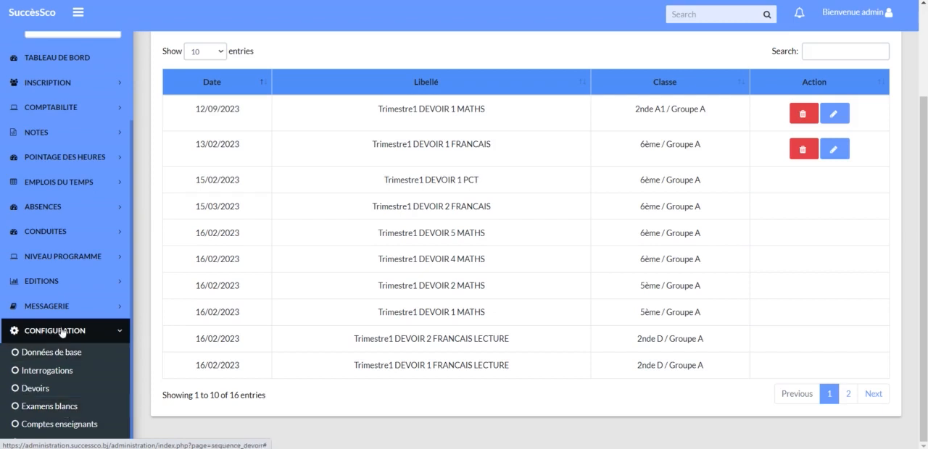
pyautogui.click(64, 410)
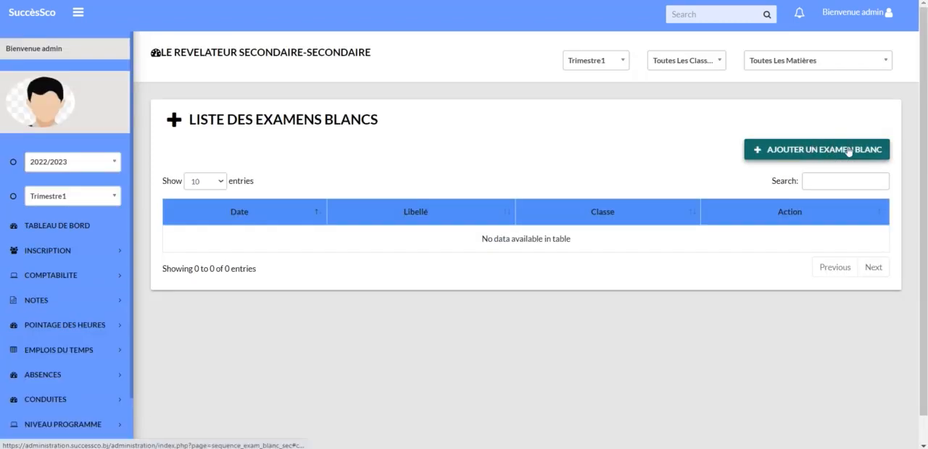
pyautogui.click(848, 151)
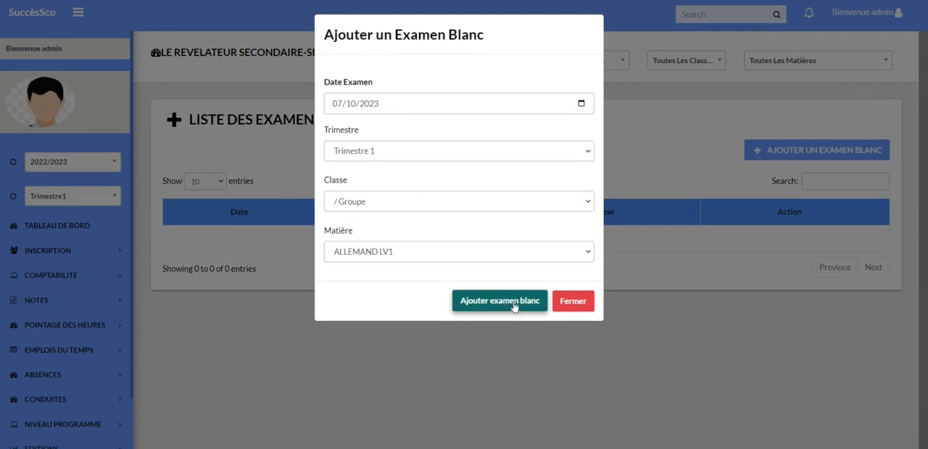
pyautogui.click(580, 305)
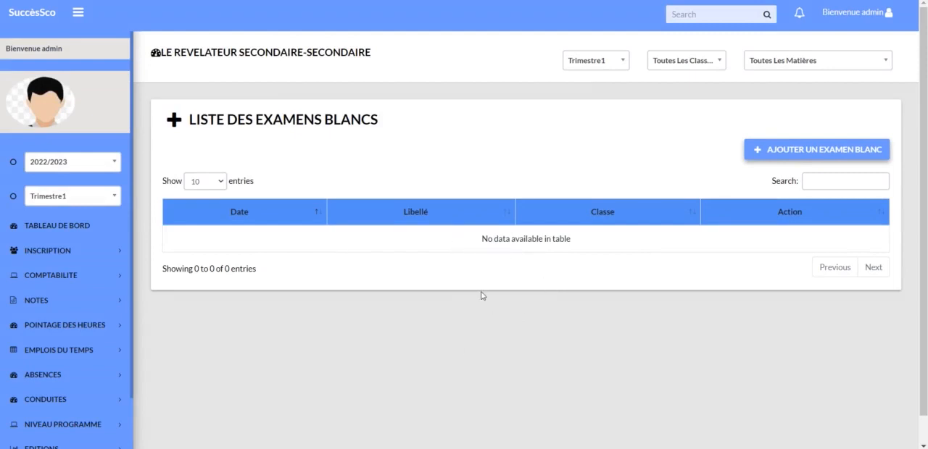
# Open Comptes enseignants under Configuration to view the list of teacher accounts.
pyautogui.click(76, 380)
pyautogui.scroll(-1, 77, 387)
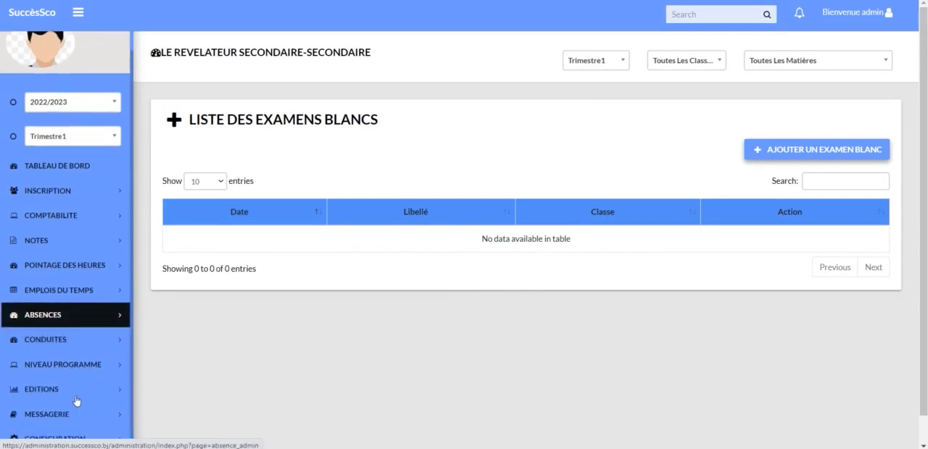
pyautogui.click(50, 438)
pyautogui.scroll(-3, 97, 404)
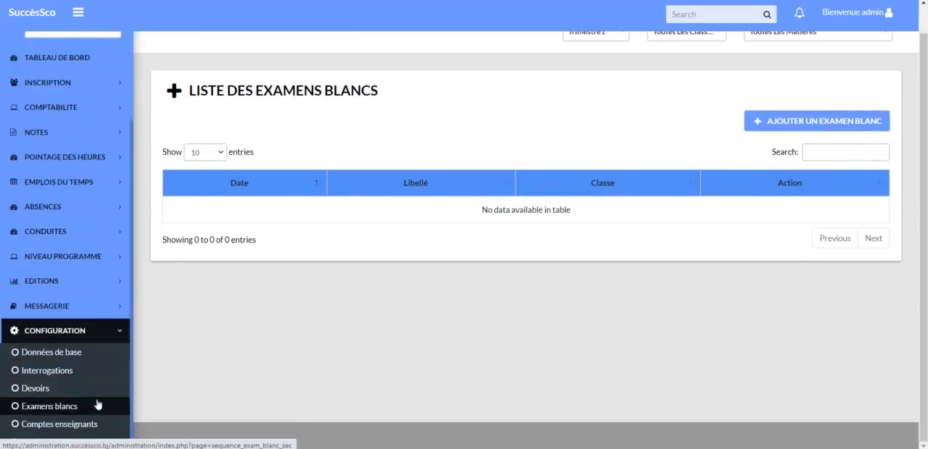
pyautogui.click(64, 429)
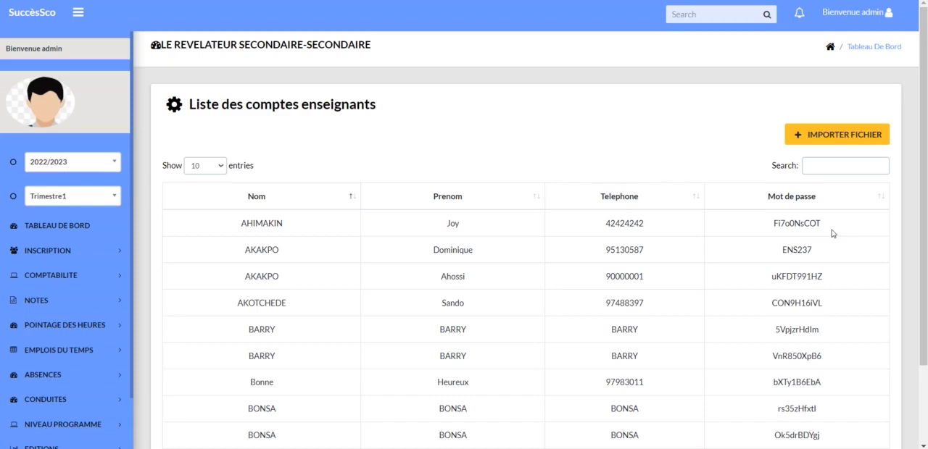
# Open Comptes utilisateurs under Configuration to view the user accounts and their available actions.
pyautogui.scroll(-1, 45, 385)
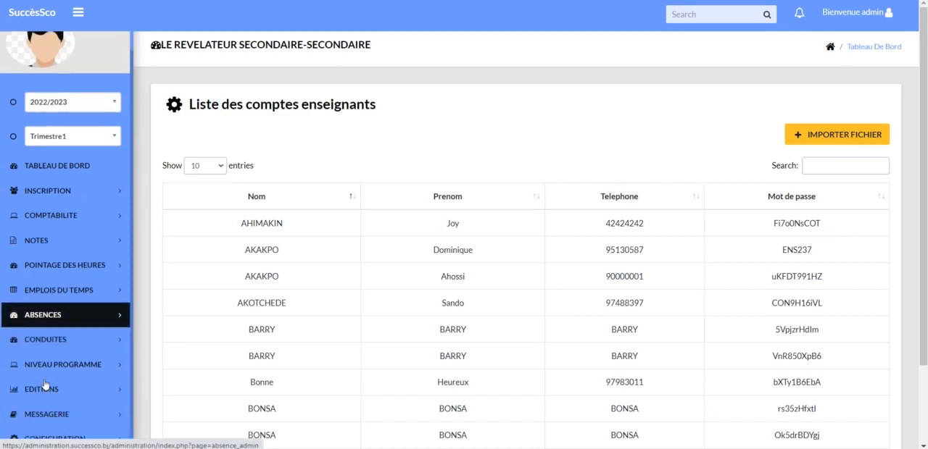
pyautogui.click(56, 437)
pyautogui.scroll(-2, 56, 437)
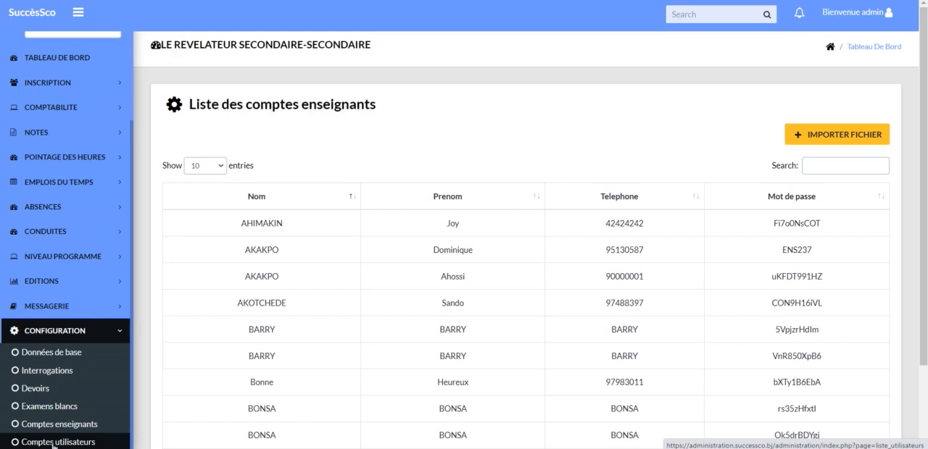
pyautogui.click(54, 446)
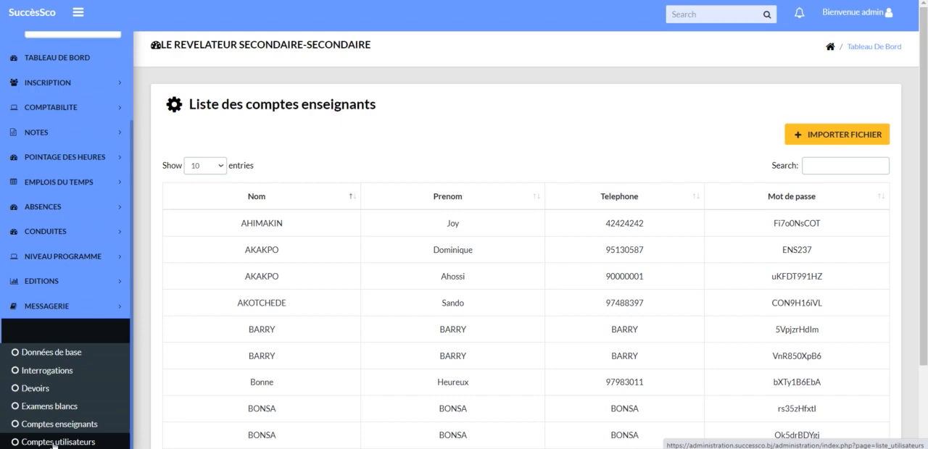
pyautogui.click(55, 442)
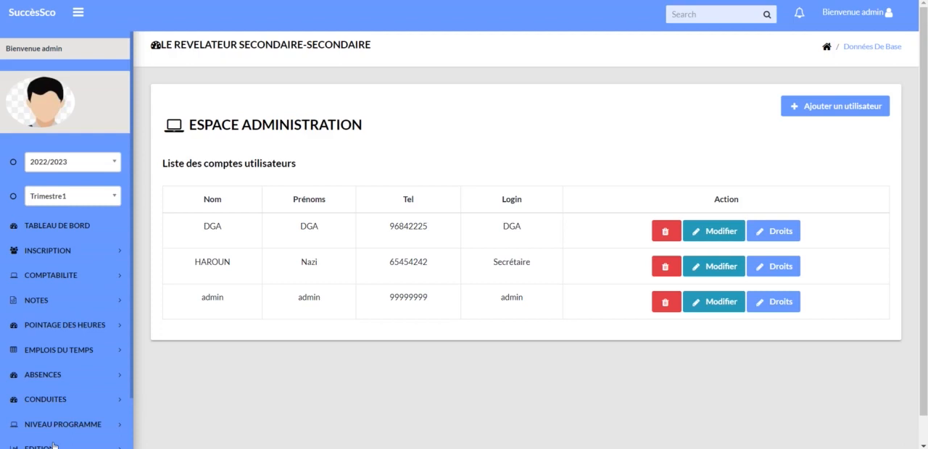
pyautogui.click(65, 428)
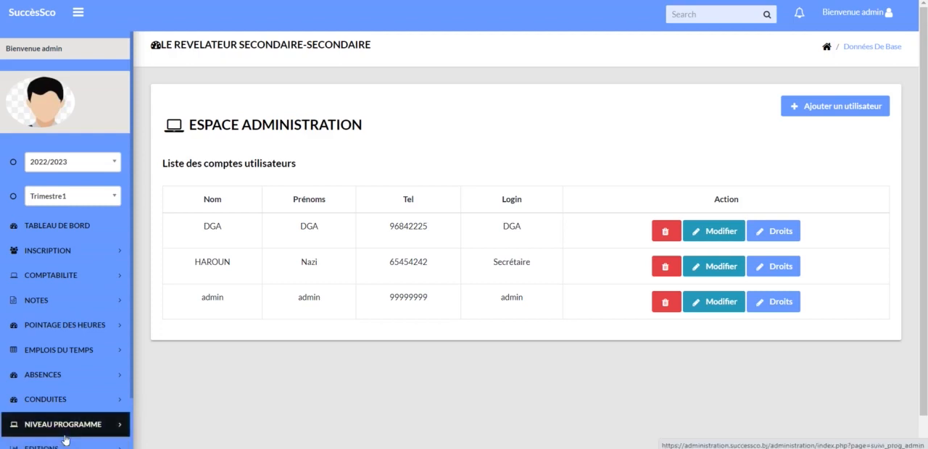